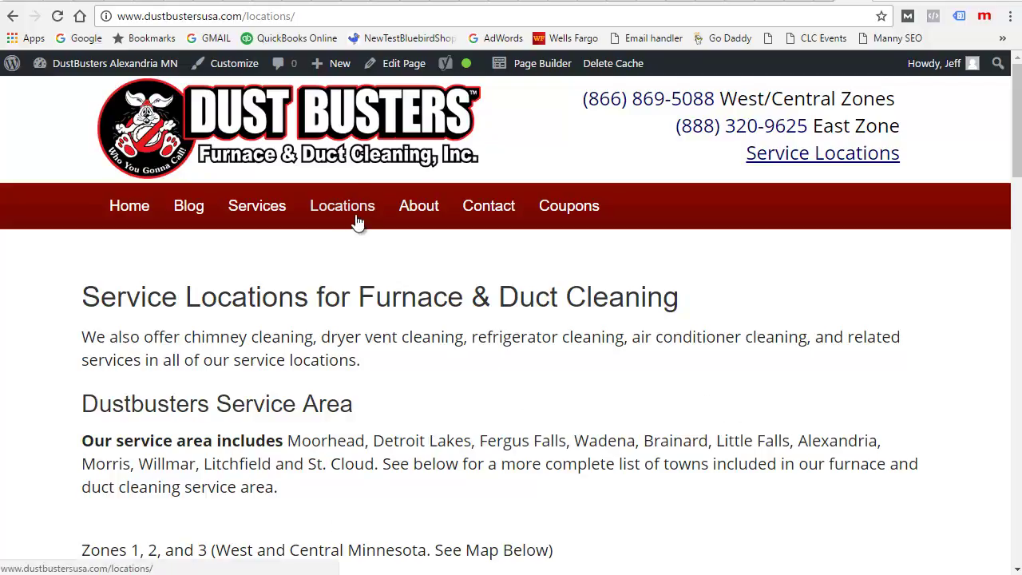
- Review the service area map and zone town lists on the Locations page, and open the Detroit Lakes page
scroll(350, 367, down, 4)
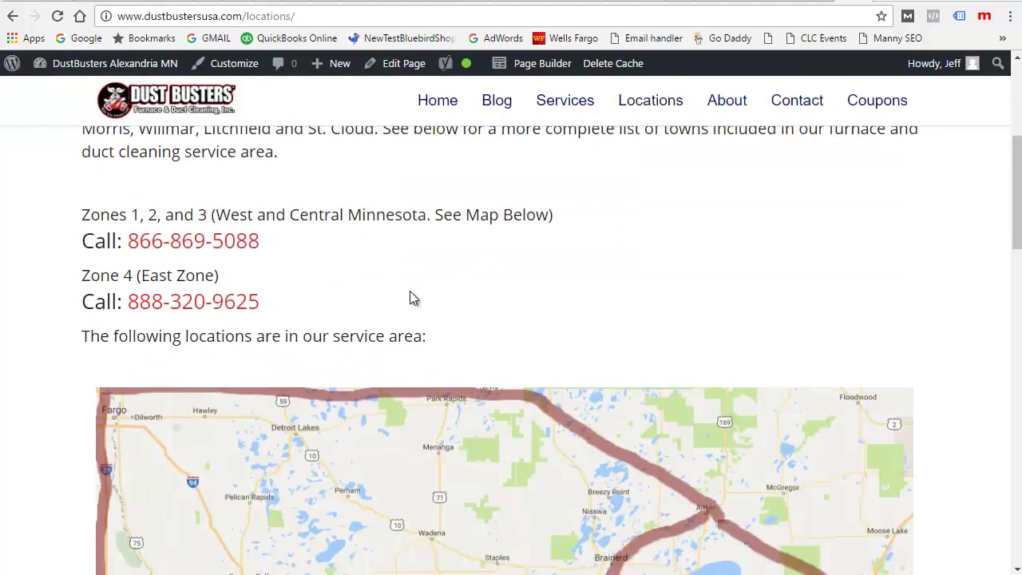
scroll(409, 291, down, 10)
scroll(416, 298, up, 2)
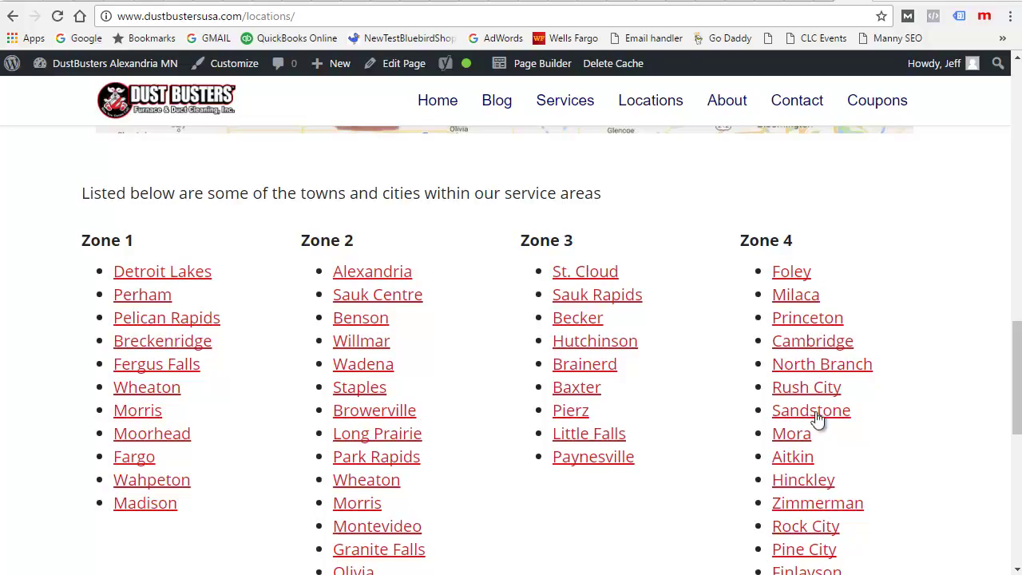
scroll(159, 415, up, 1)
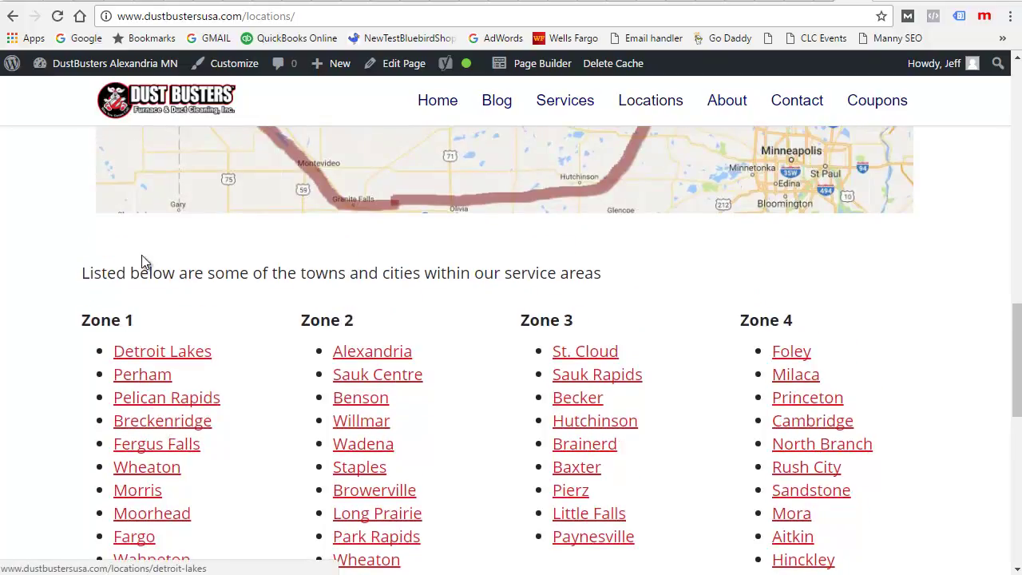
click(142, 359)
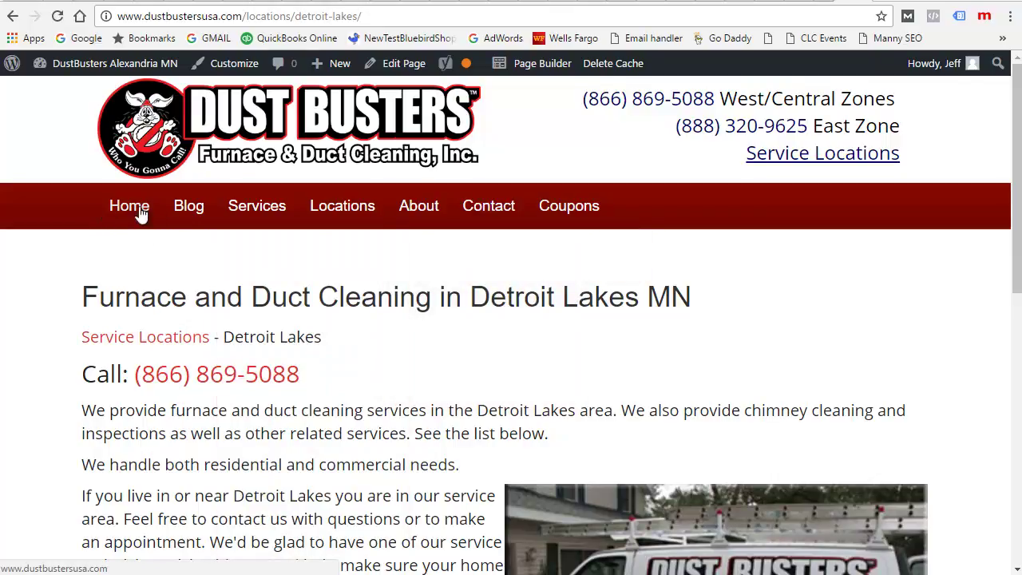
- Return to the Locations page and reopen the Detroit Lakes page from the Zone 1 list
mouse_move(401, 217)
click(339, 205)
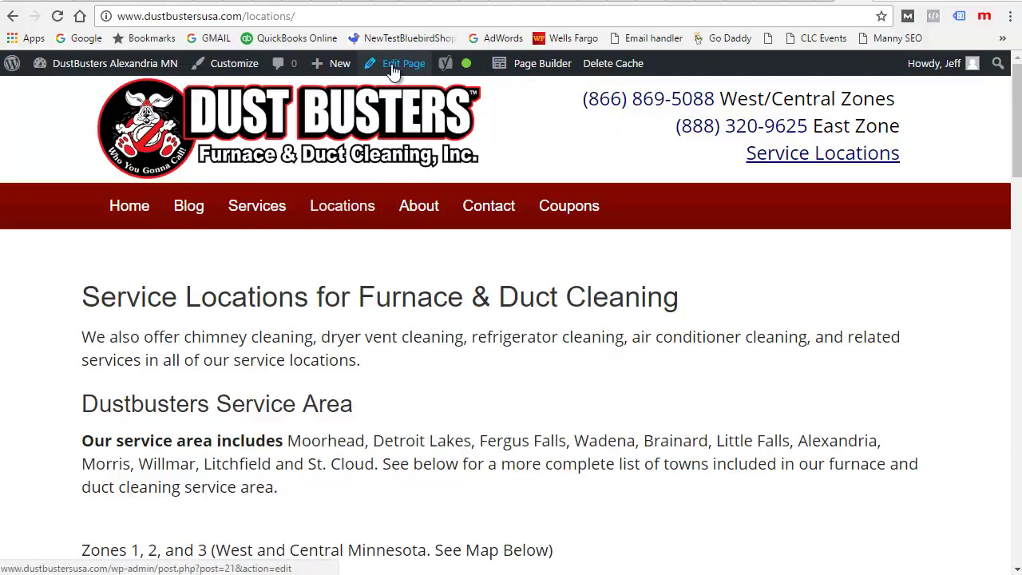
mouse_move(288, 218)
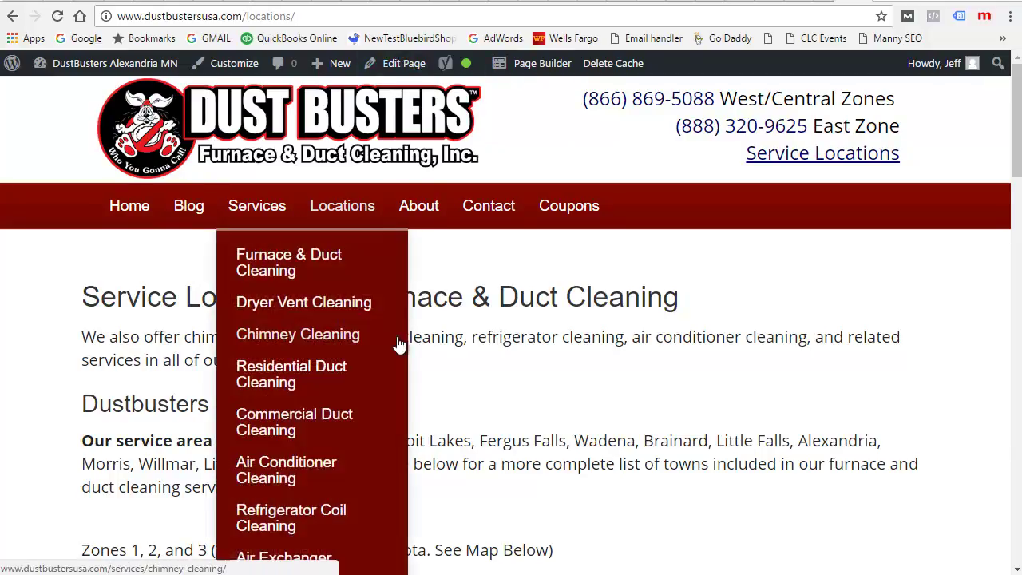
scroll(405, 343, down, 10)
scroll(405, 343, up, 6)
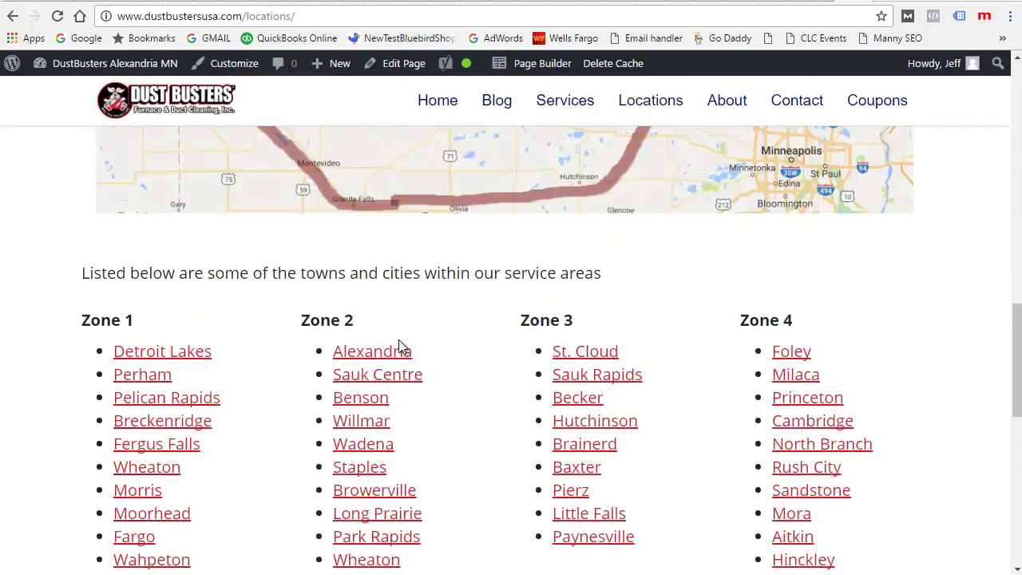
click(204, 355)
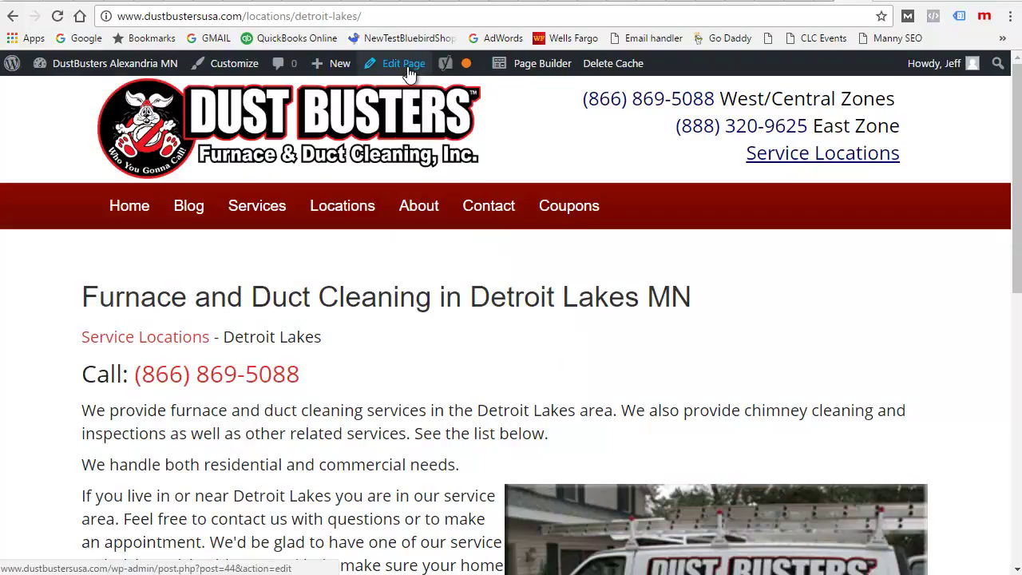
- Examine the Detroit Lakes page's heading, introduction, services list and van image
mouse_move(398, 263)
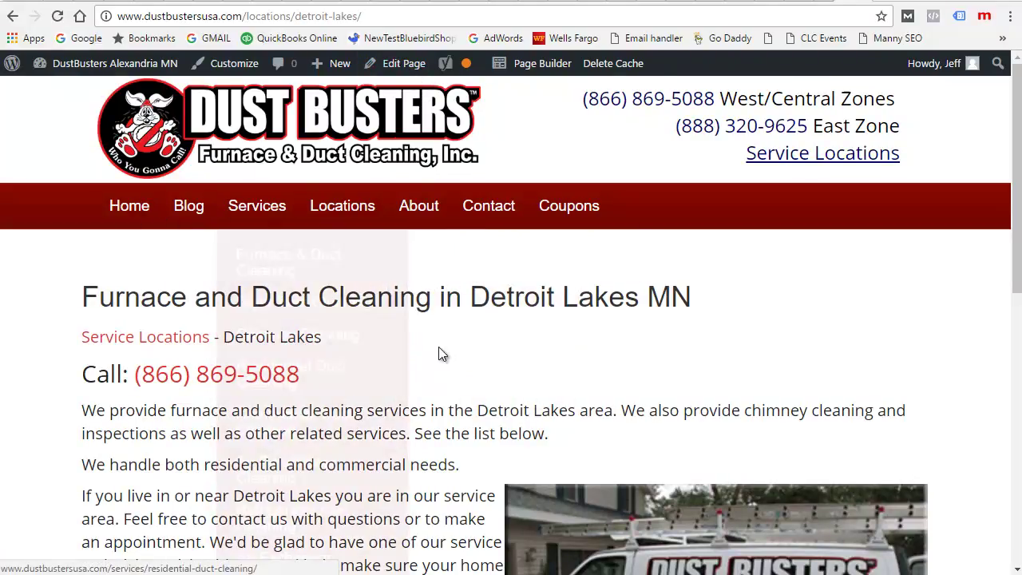
scroll(436, 361, down, 8)
scroll(577, 377, up, 10)
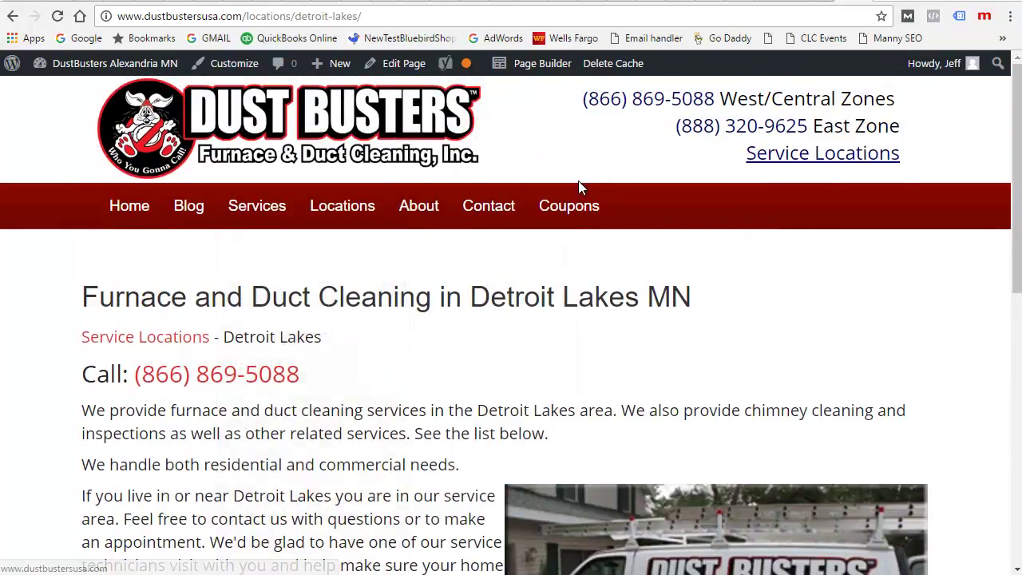
scroll(300, 311, down, 3)
scroll(299, 311, down, 7)
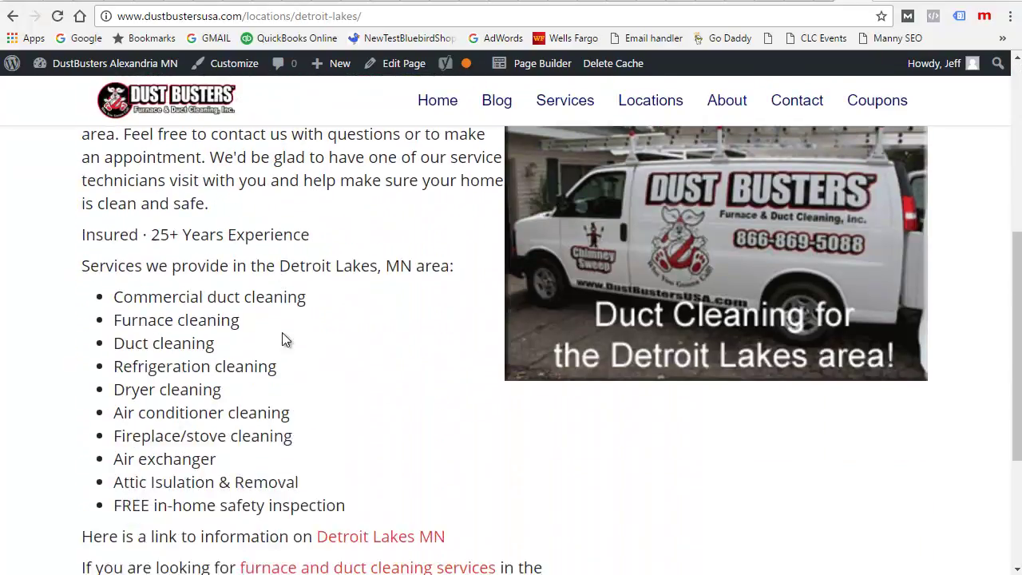
scroll(331, 267, up, 8)
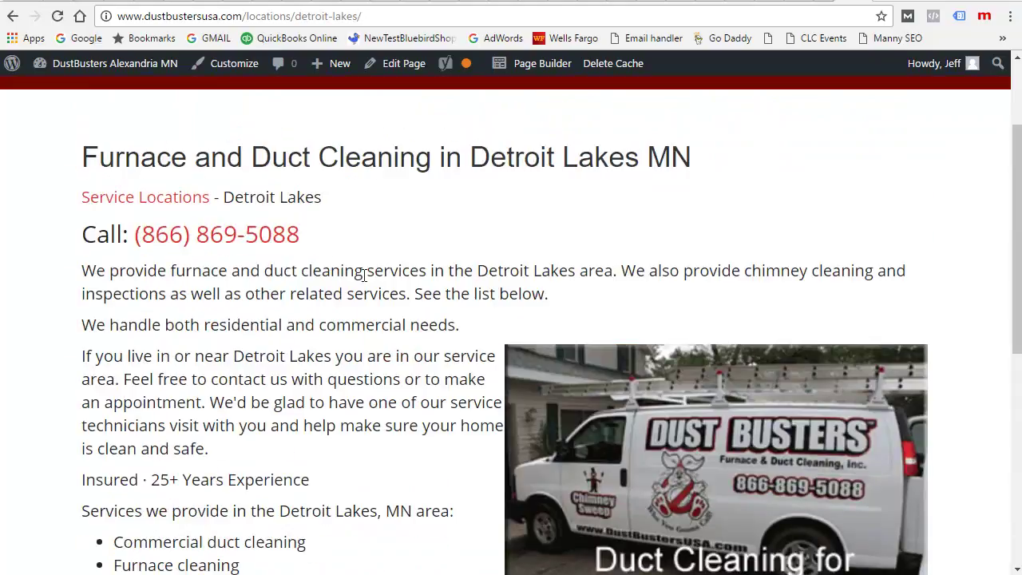
- Go back to the Locations page and check where the Ogilvie link under Zone 4 leads
click(13, 16)
scroll(201, 387, down, 3)
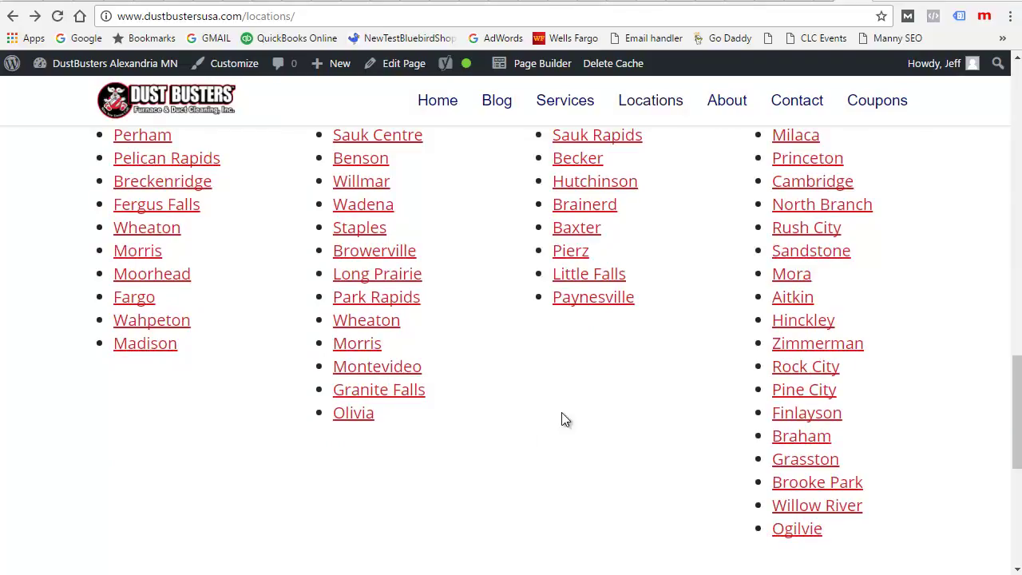
click(807, 534)
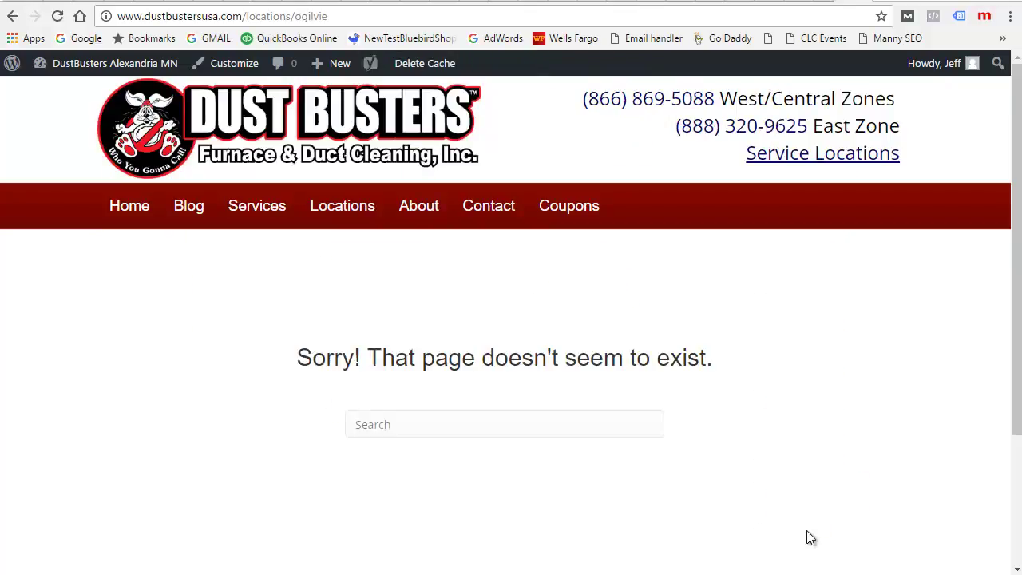
click(13, 16)
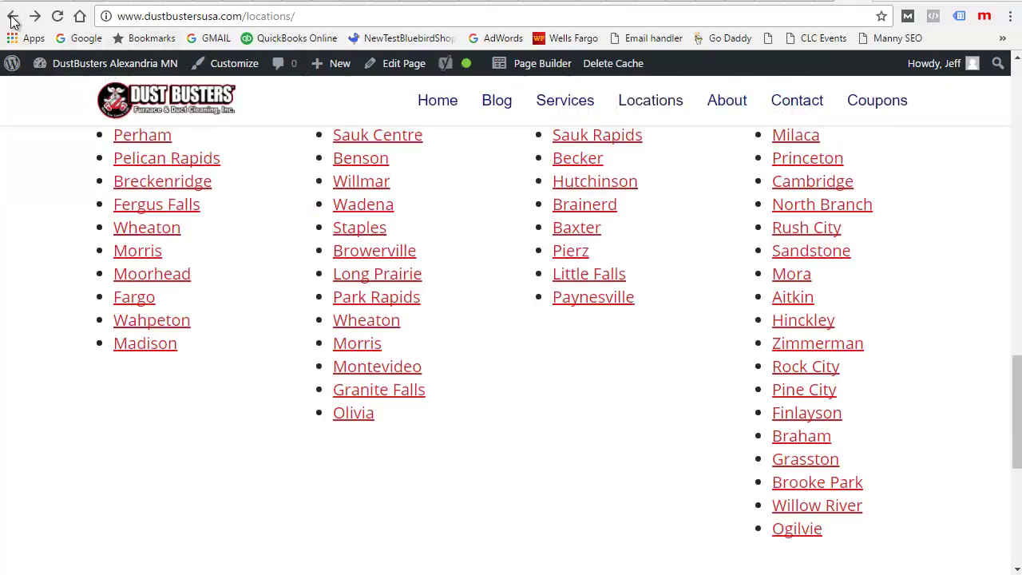
- Check the Ogilvie link in a separate incognito window and close that window
right_click(797, 538)
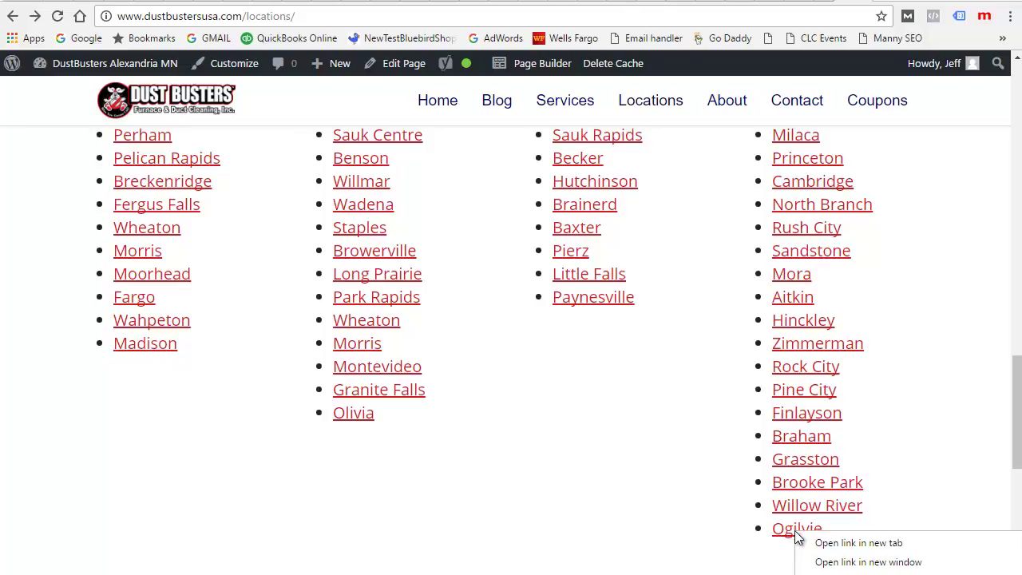
click(849, 562)
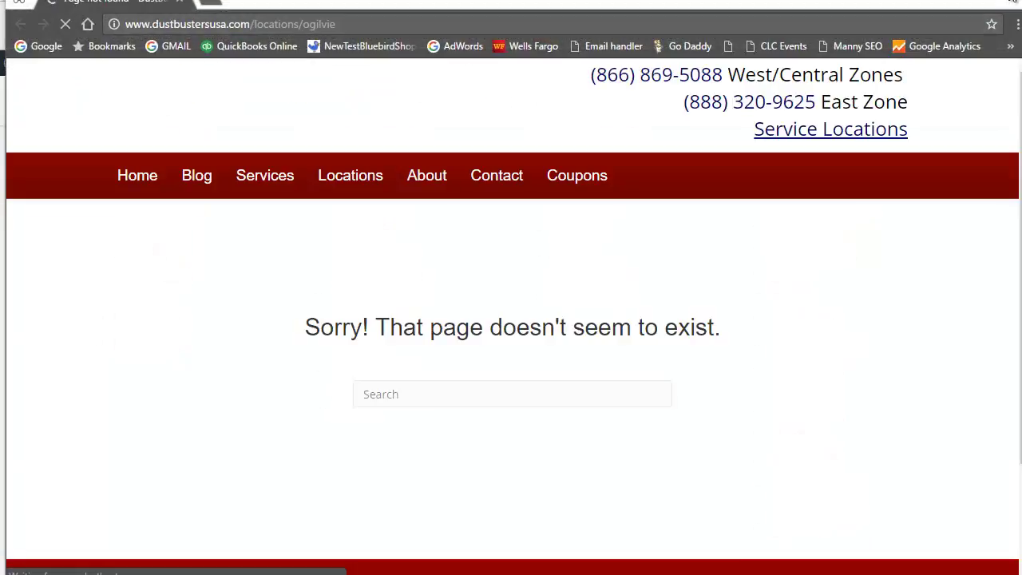
key(ctrl+w)
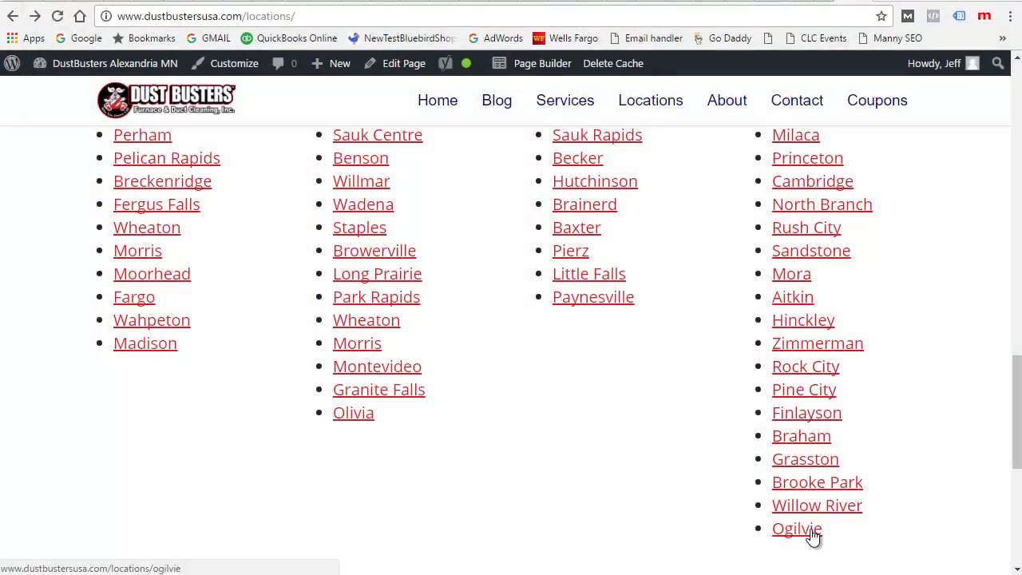
right_click(812, 530)
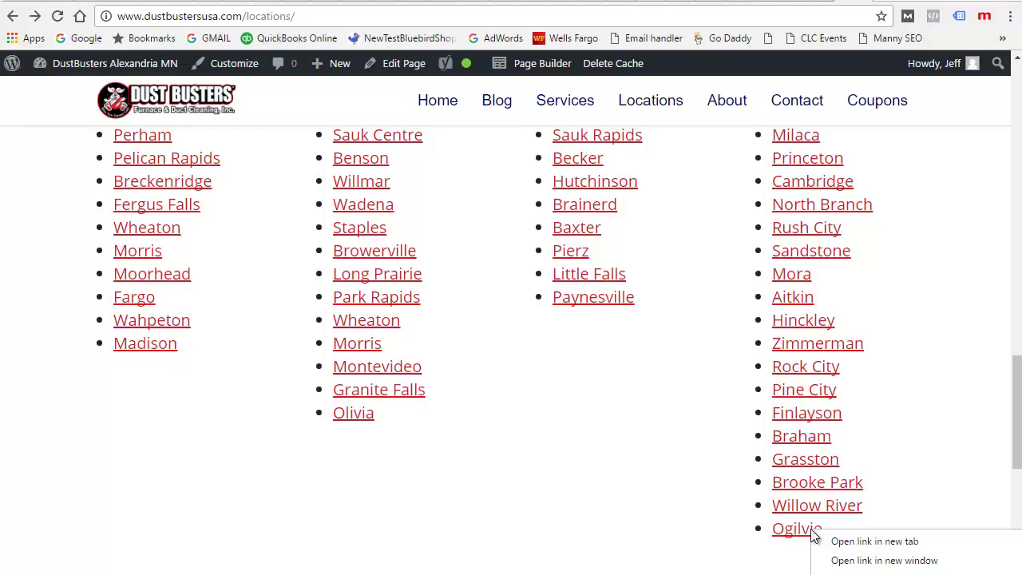
key(Escape)
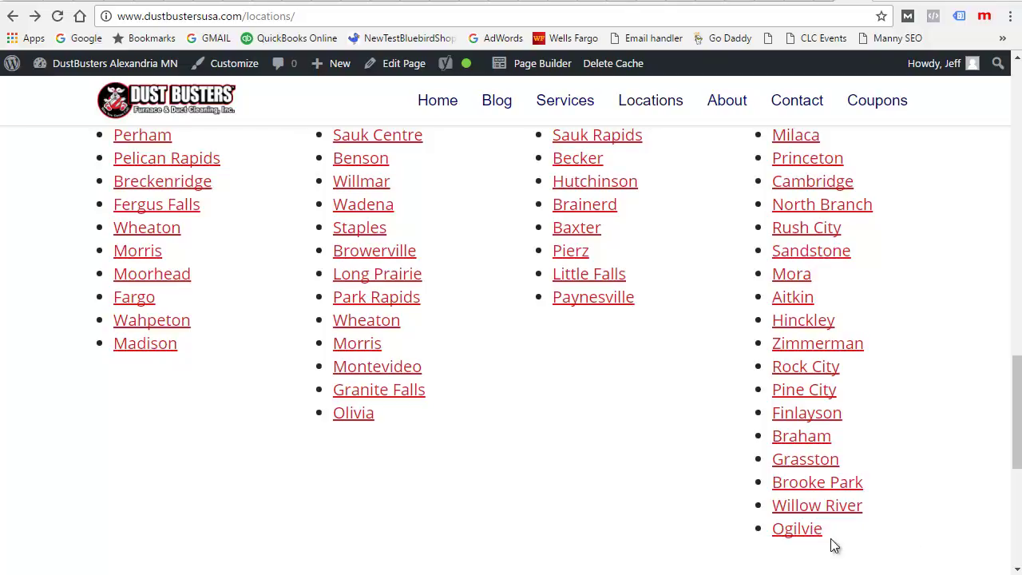
right_click(794, 531)
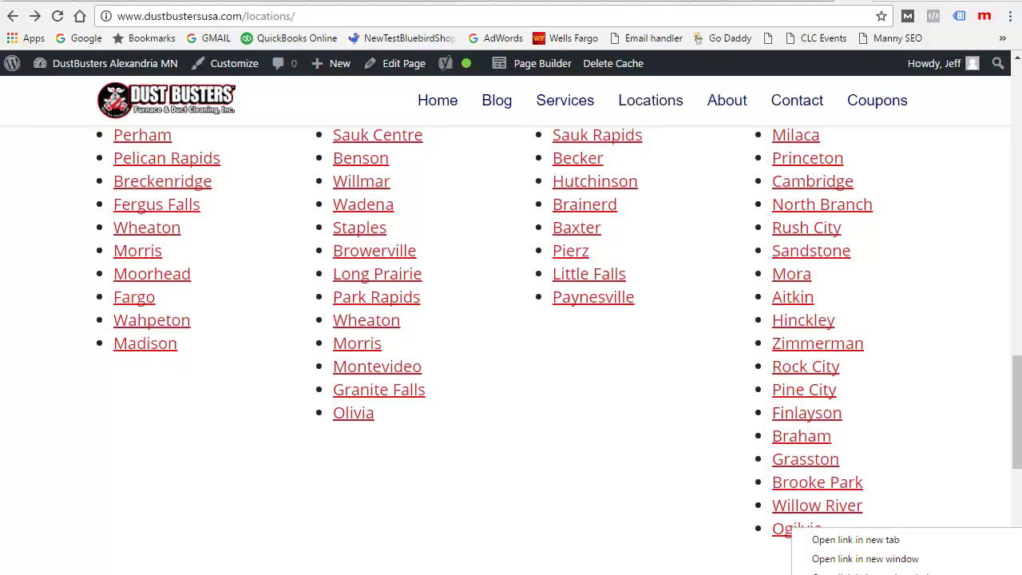
key(Escape)
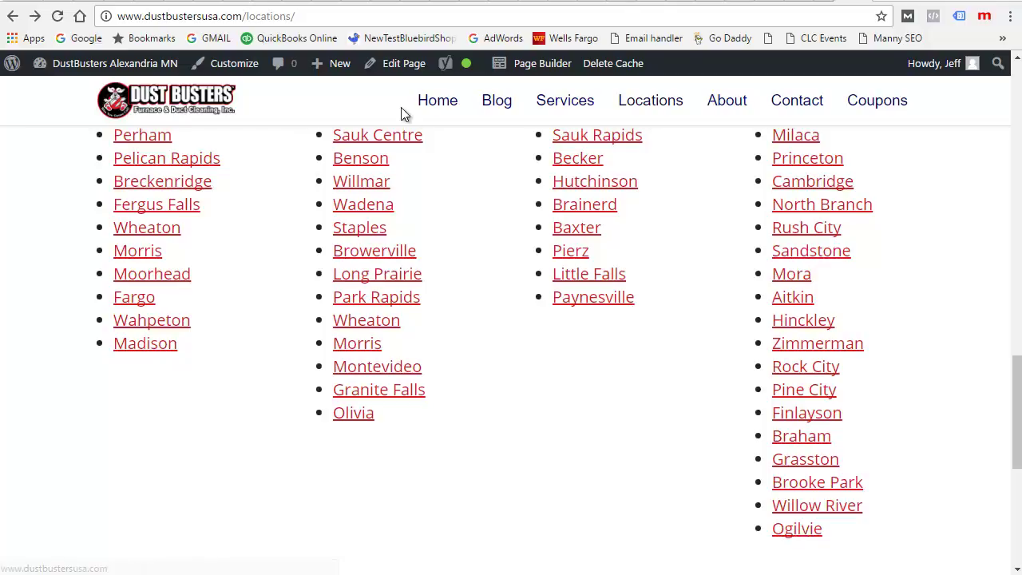
- Create a new WordPress page titled Ogilvie and dismiss the MonsterInsights notice
mouse_move(328, 64)
click(331, 139)
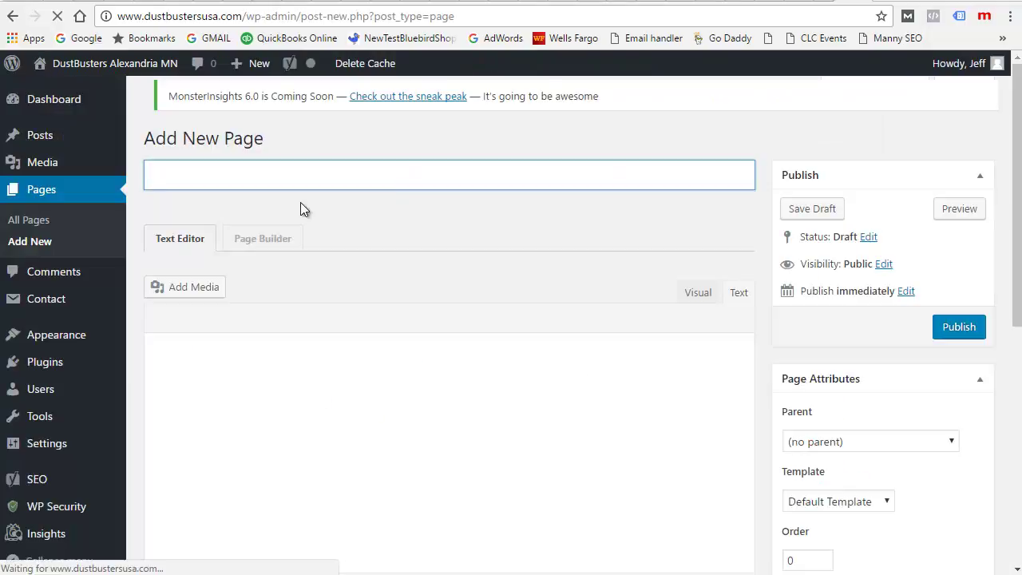
text(Og)
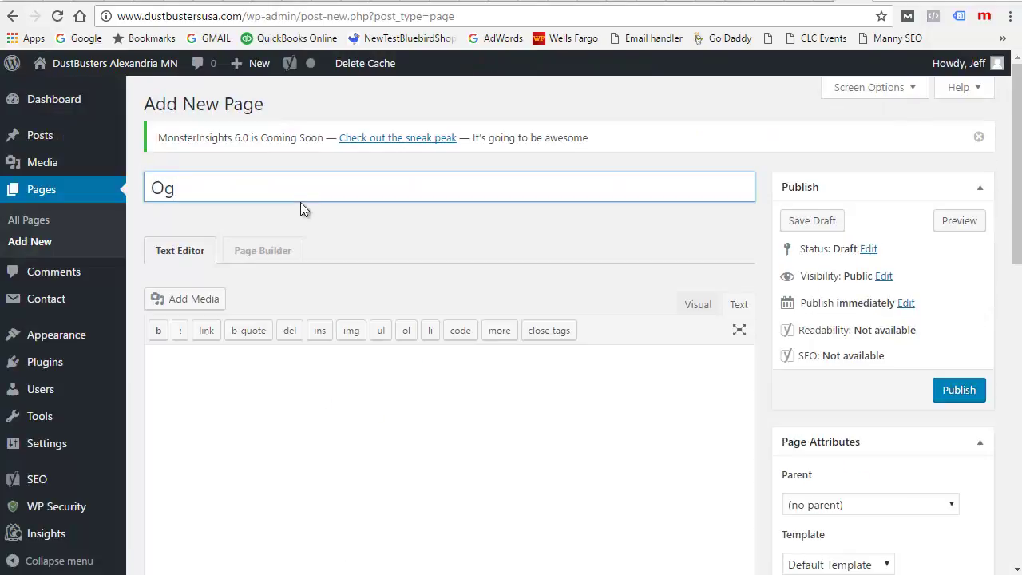
text(ilvie)
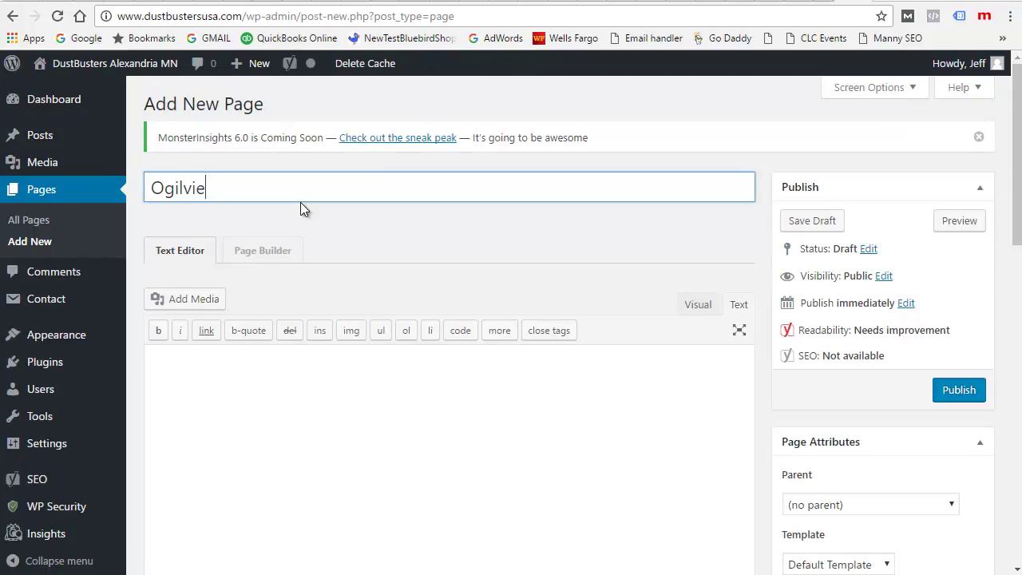
click(979, 137)
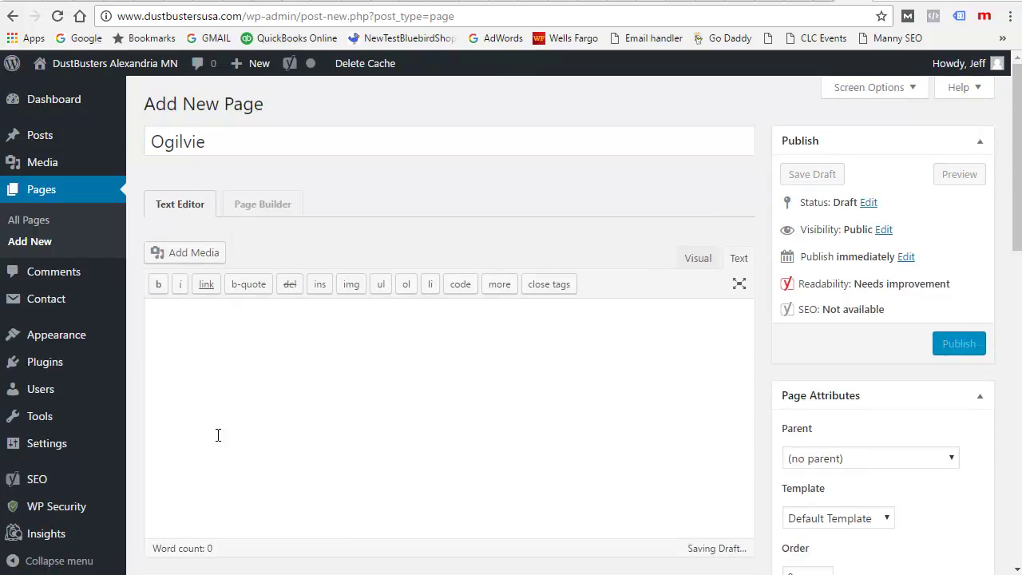
- Set the Ogilvie page's parent to Locations in the page attributes
click(246, 344)
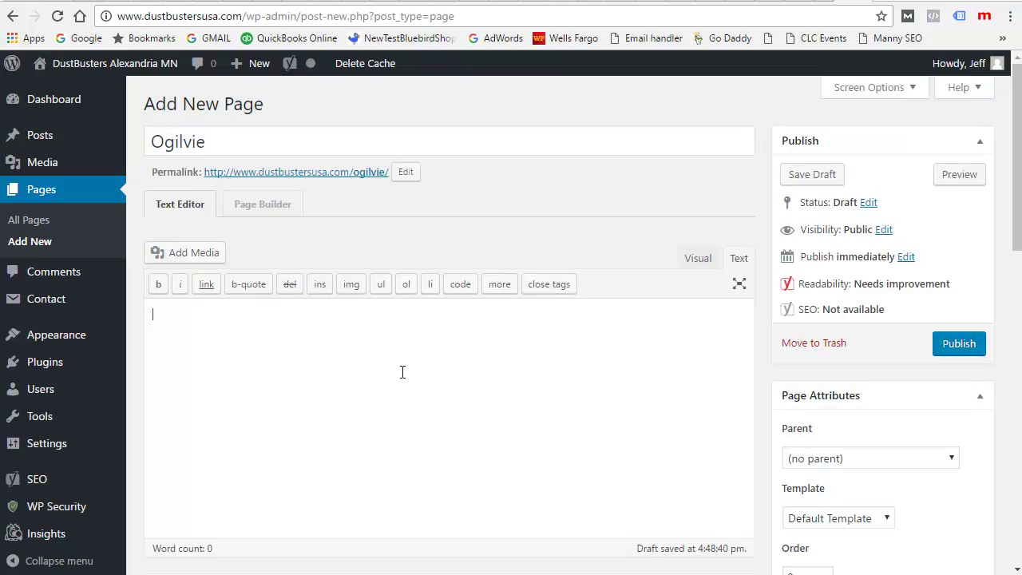
scroll(400, 367, down, 2)
click(859, 300)
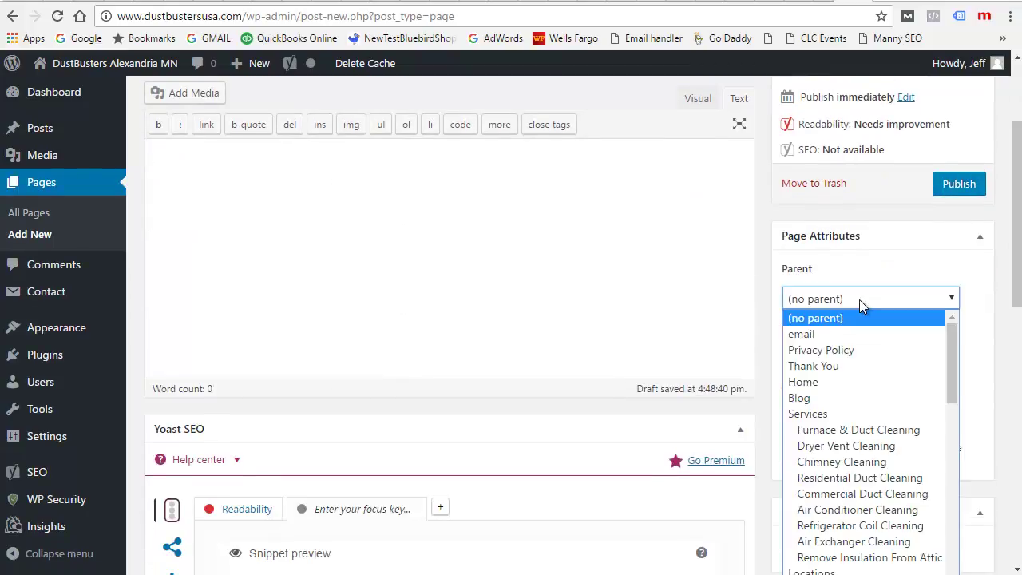
scroll(853, 444, down, 4)
scroll(858, 444, up, 2)
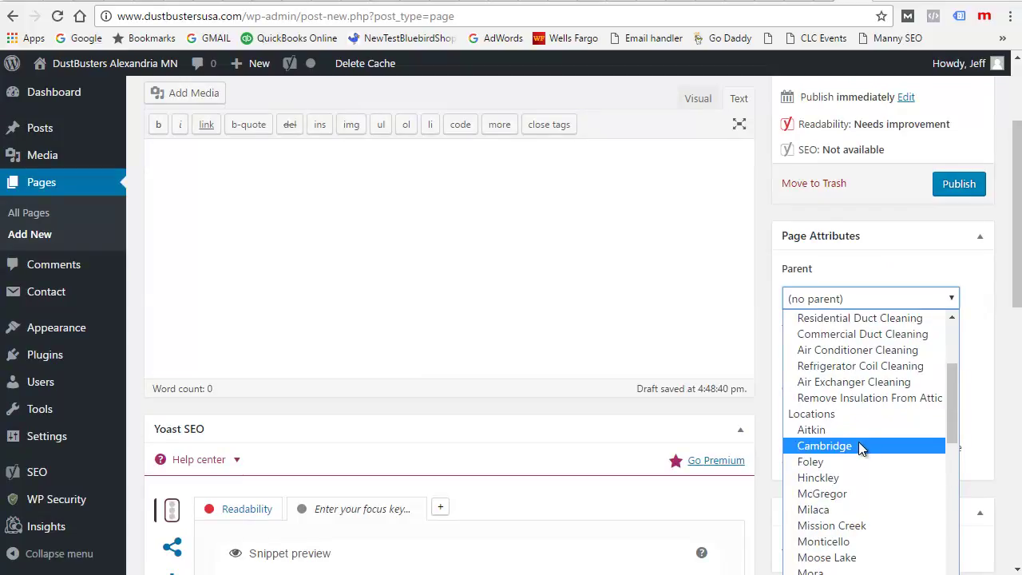
click(851, 415)
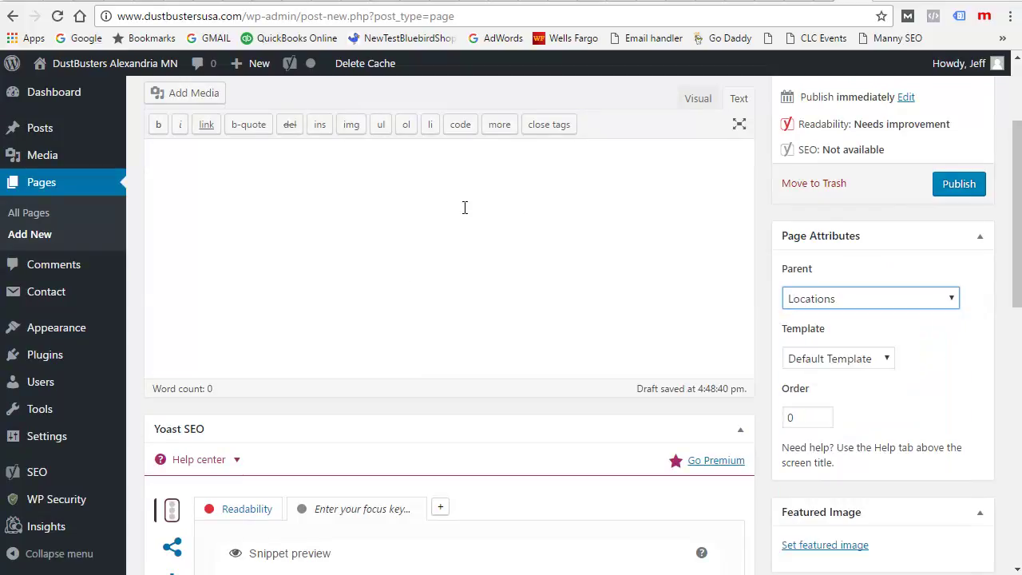
- Check the Ogilvie page's permalink and parent setting, and publish the page
click(344, 201)
scroll(253, 287, up, 2)
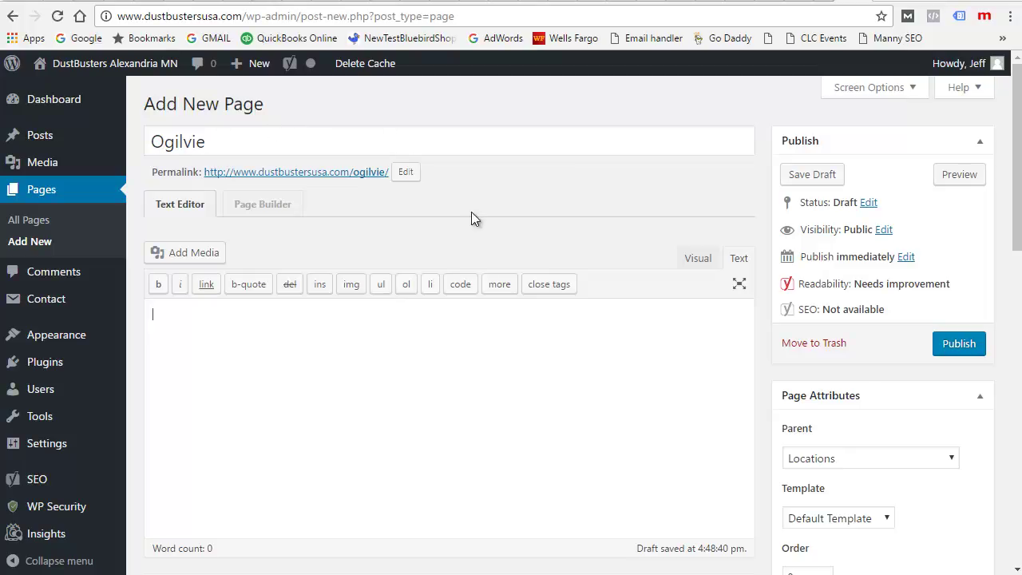
scroll(537, 309, down, 2)
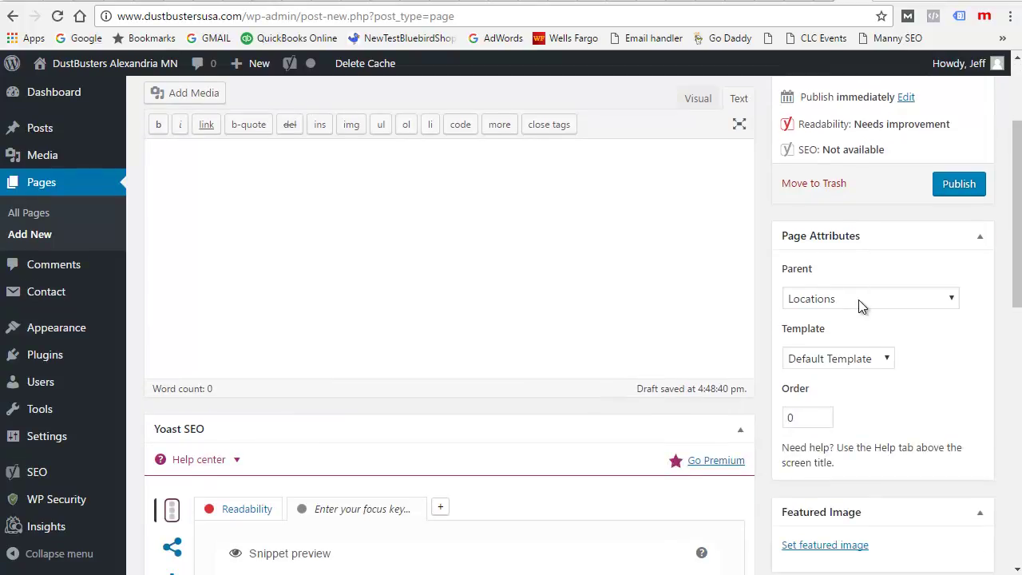
scroll(544, 367, up, 2)
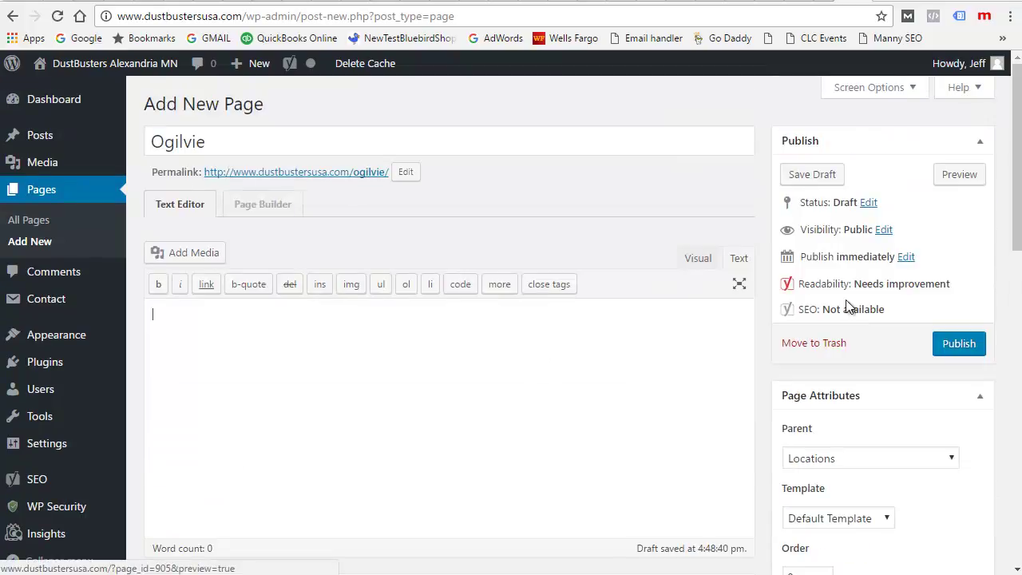
click(967, 349)
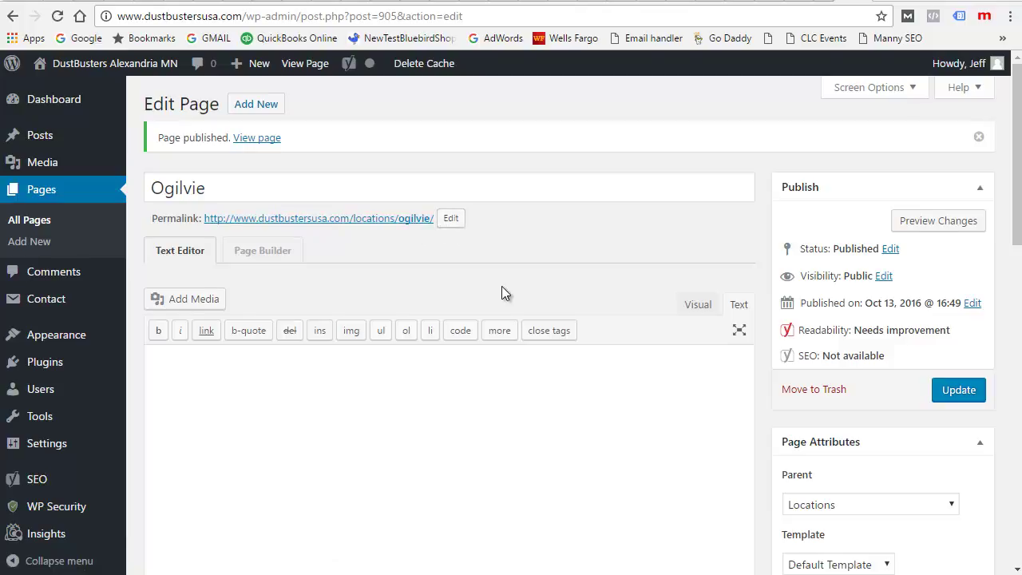
scroll(503, 283, down, 4)
scroll(735, 442, down, 4)
scroll(734, 442, down, 3)
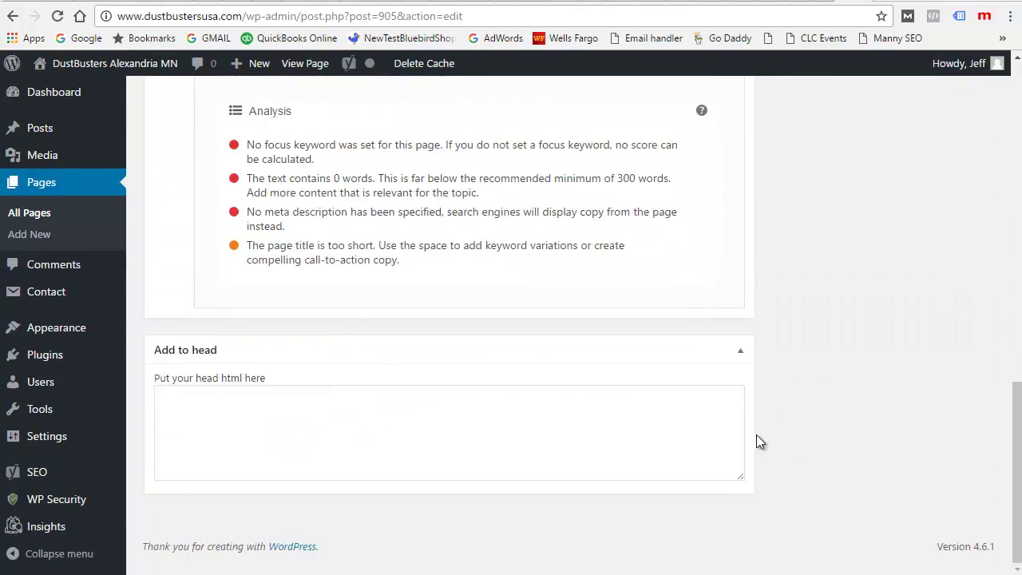
scroll(831, 436, up, 10)
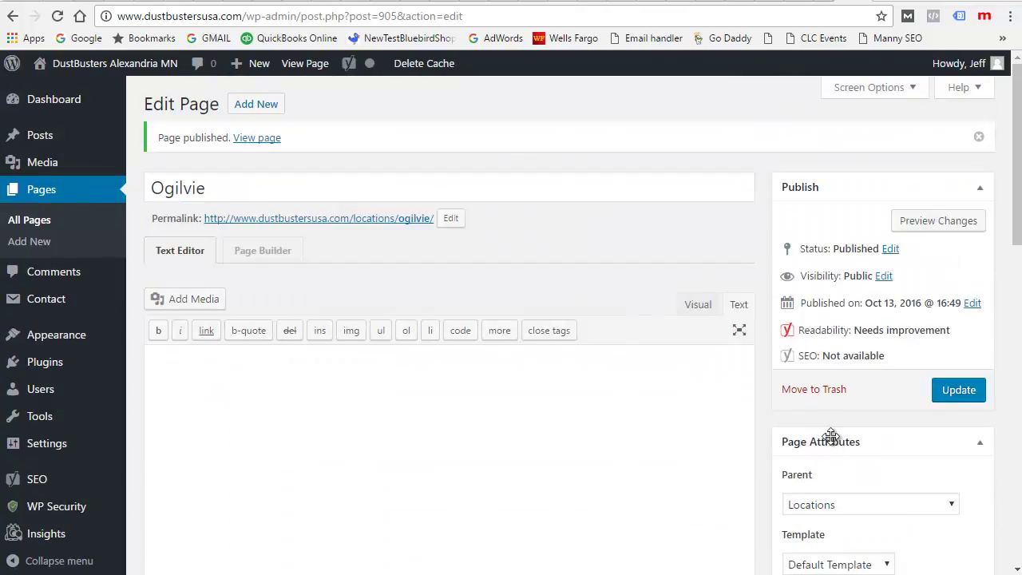
- Visit the live site, find Ogilvie in the town list on the Locations page, and open its page
click(128, 63)
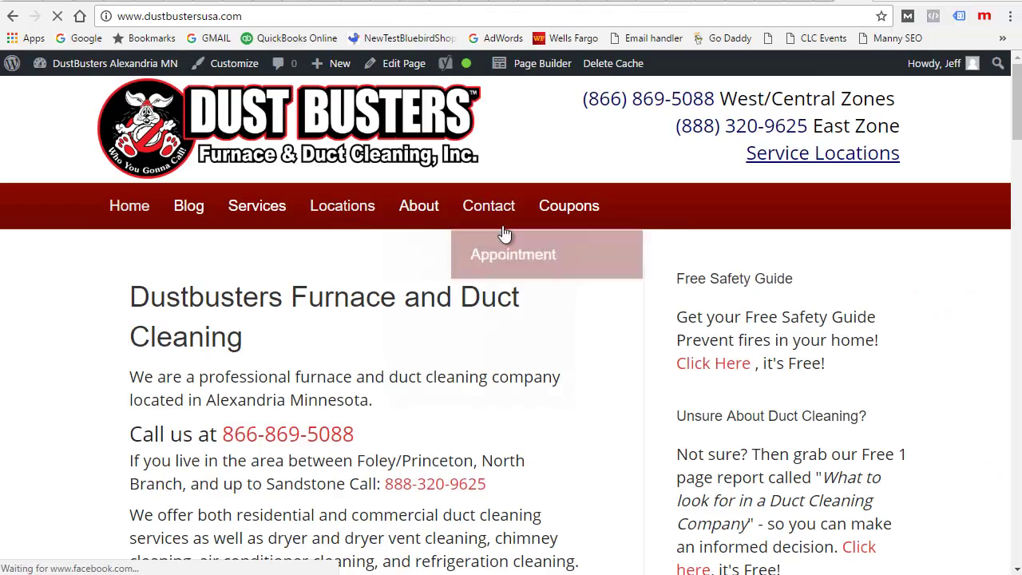
scroll(394, 424, down, 6)
scroll(413, 409, down, 10)
scroll(424, 408, up, 7)
scroll(424, 408, down, 2)
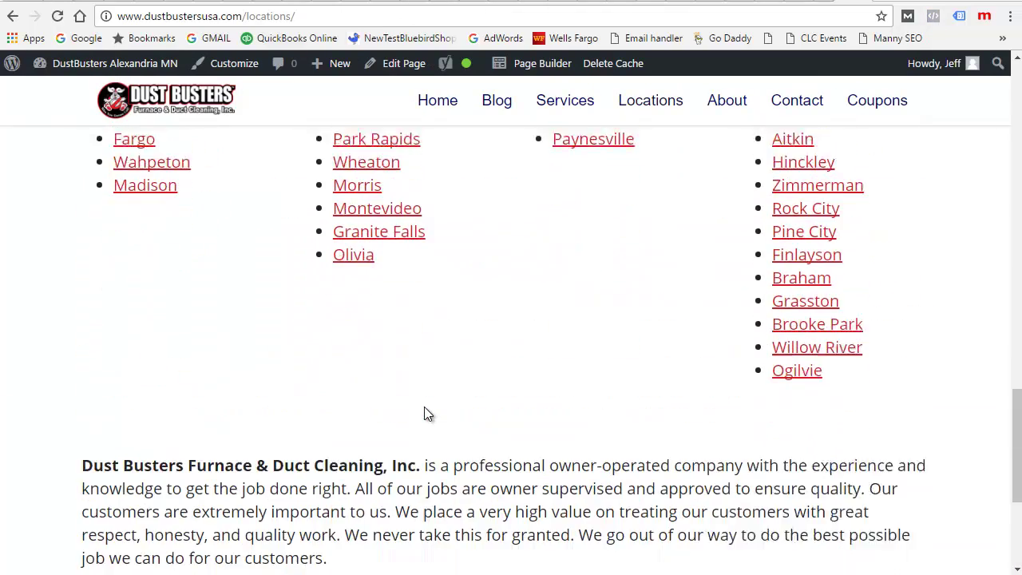
scroll(424, 413, down, 1)
click(797, 332)
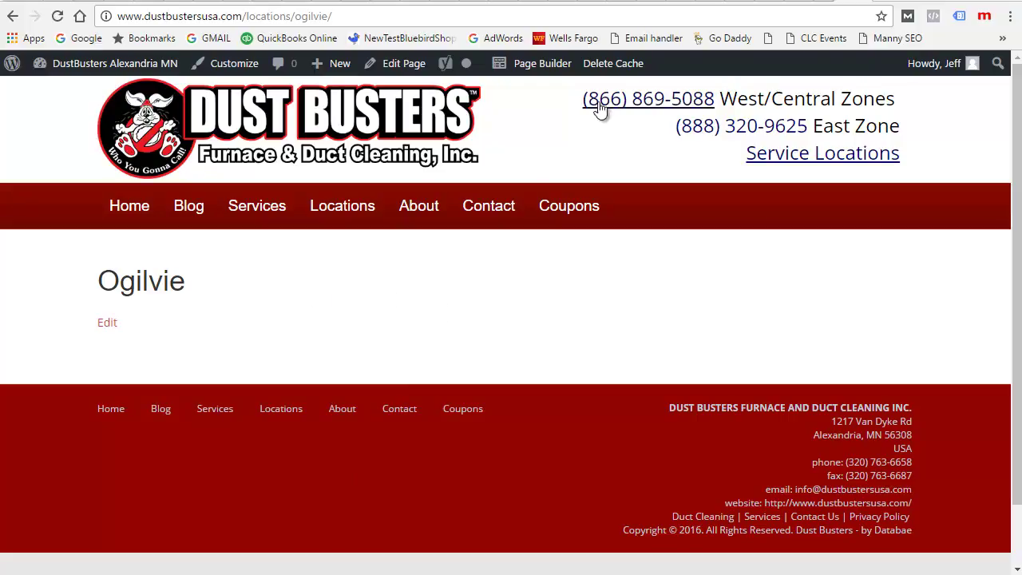
- Launch Page Builder on the Ogilvie page, apply the Town Page Zone 4 layout template, and close the content panel
click(541, 67)
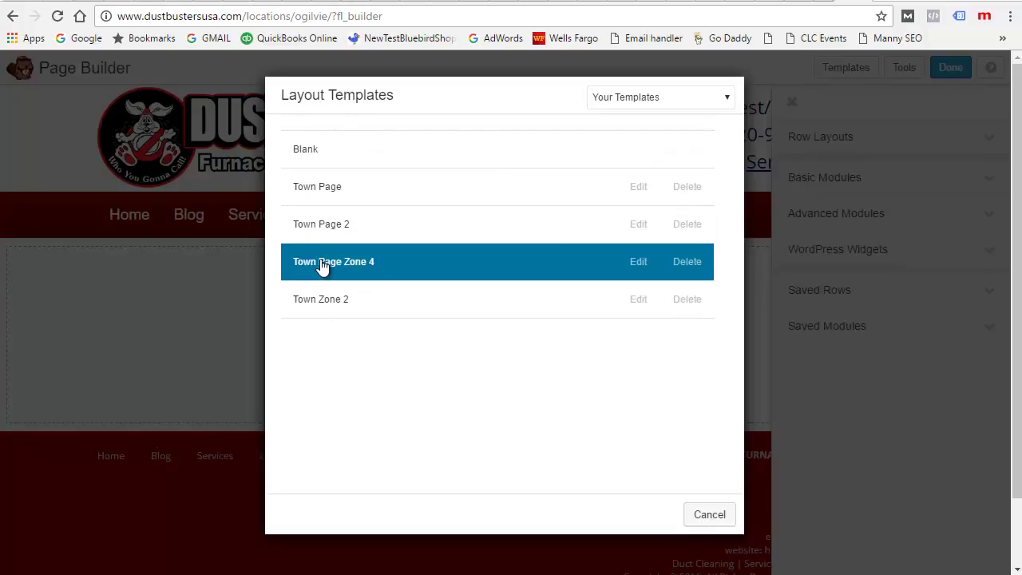
click(364, 269)
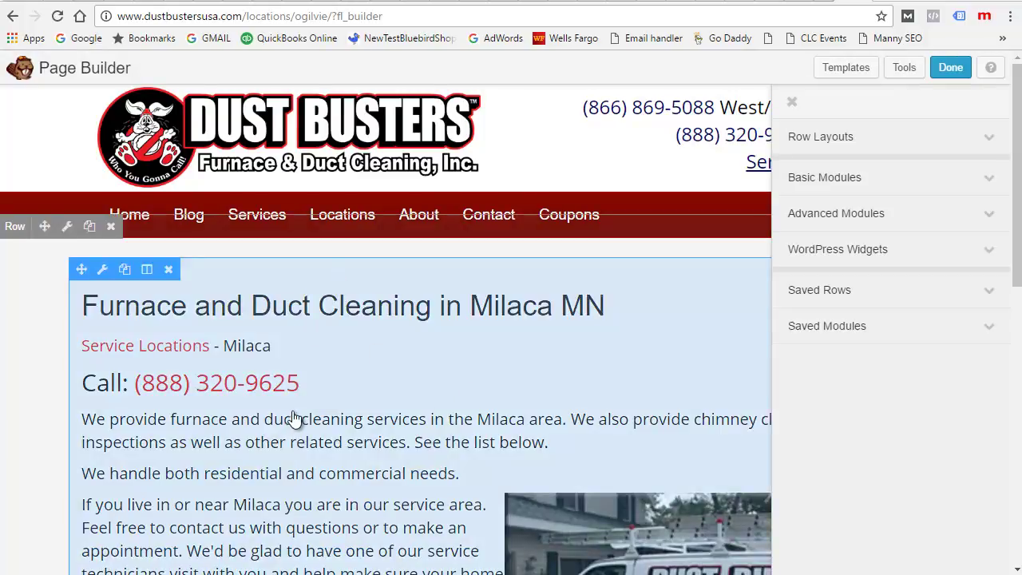
scroll(320, 407, down, 1)
scroll(327, 351, down, 3)
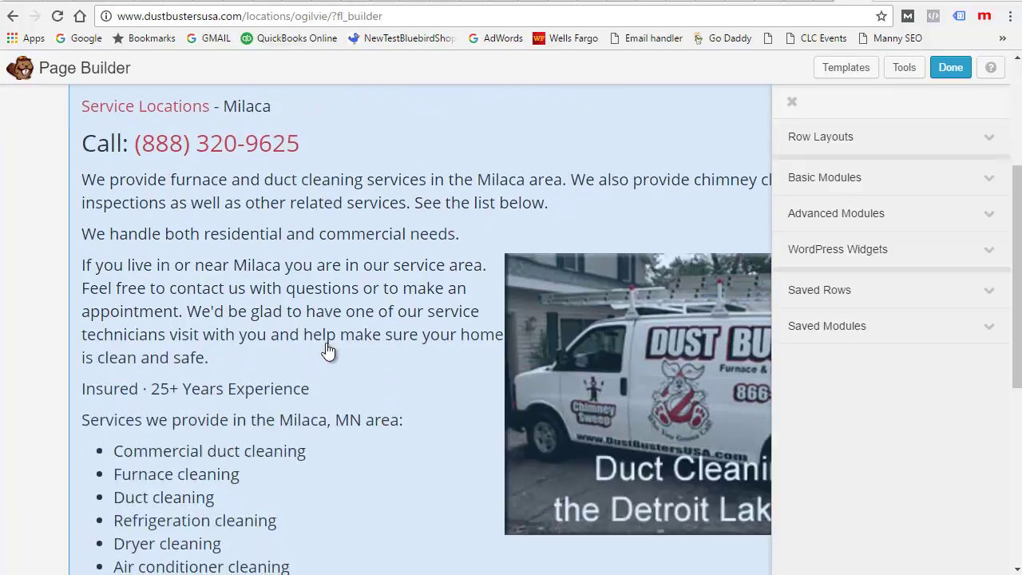
scroll(340, 348, down, 2)
scroll(296, 397, down, 1)
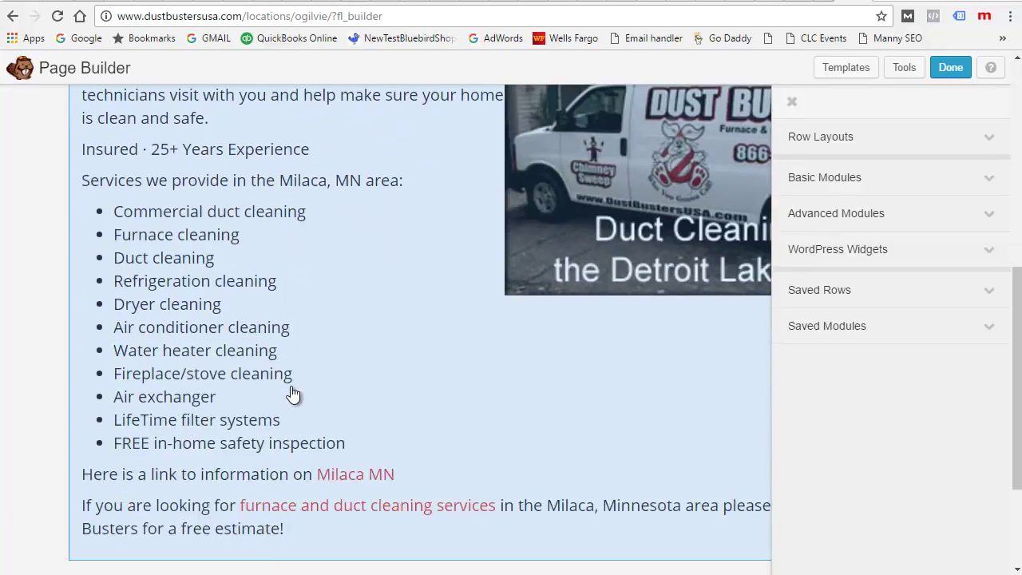
scroll(297, 320, up, 3)
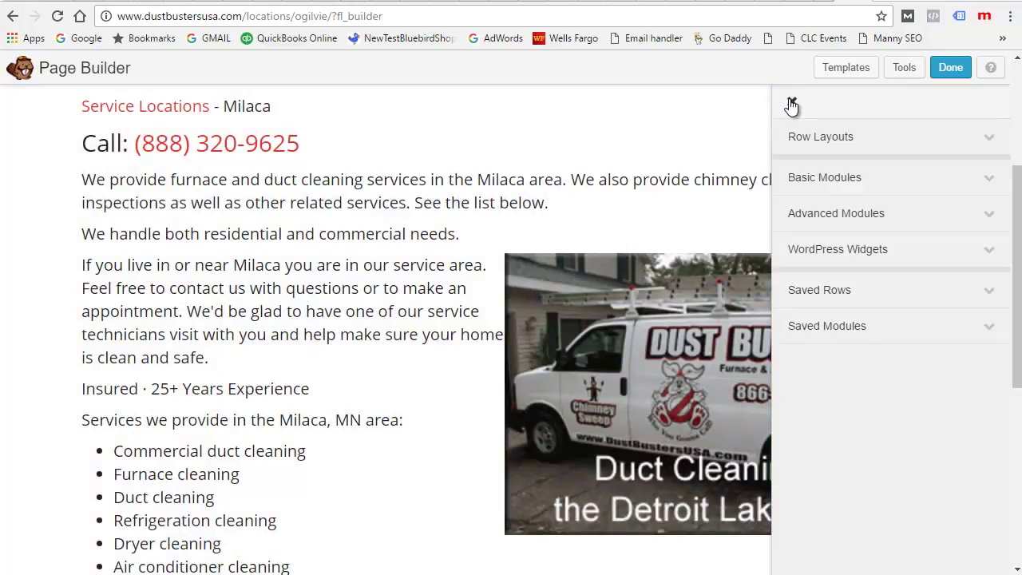
click(791, 104)
scroll(399, 368, up, 3)
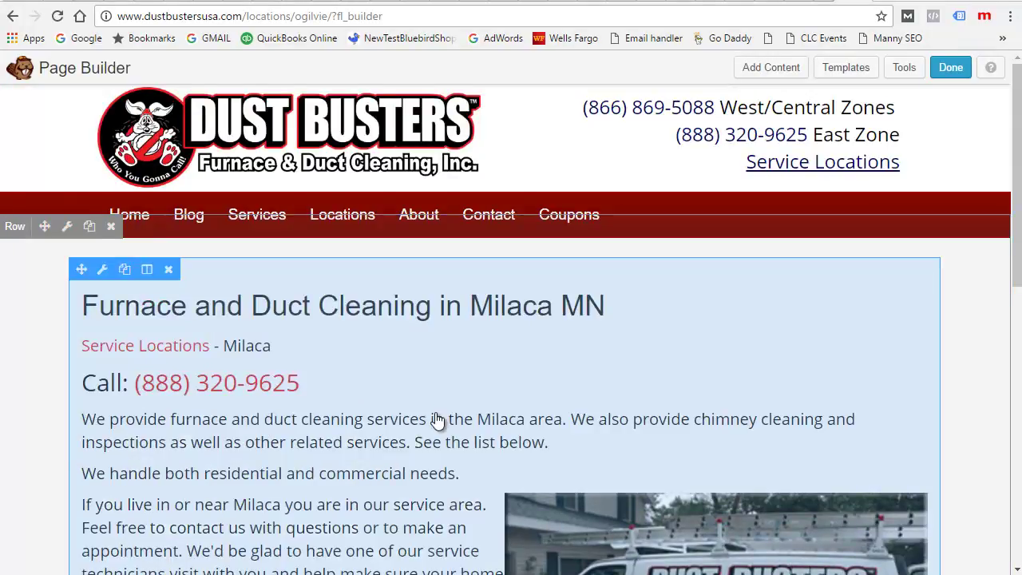
- Open the page's text module for editing and change the town to Ogilvie in the heading and the Service Locations line
scroll(437, 421, down, 1)
click(388, 279)
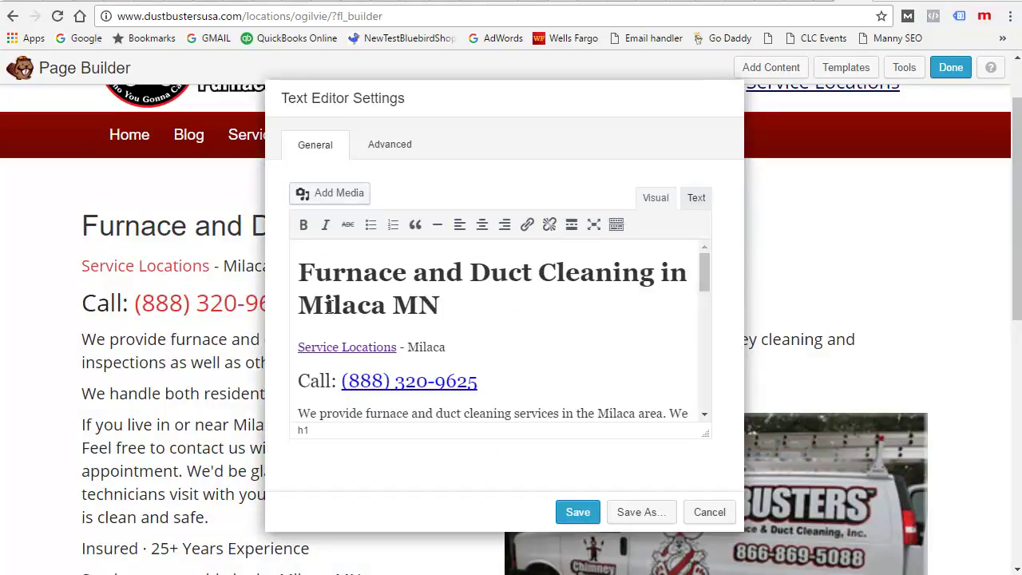
double_click(330, 308)
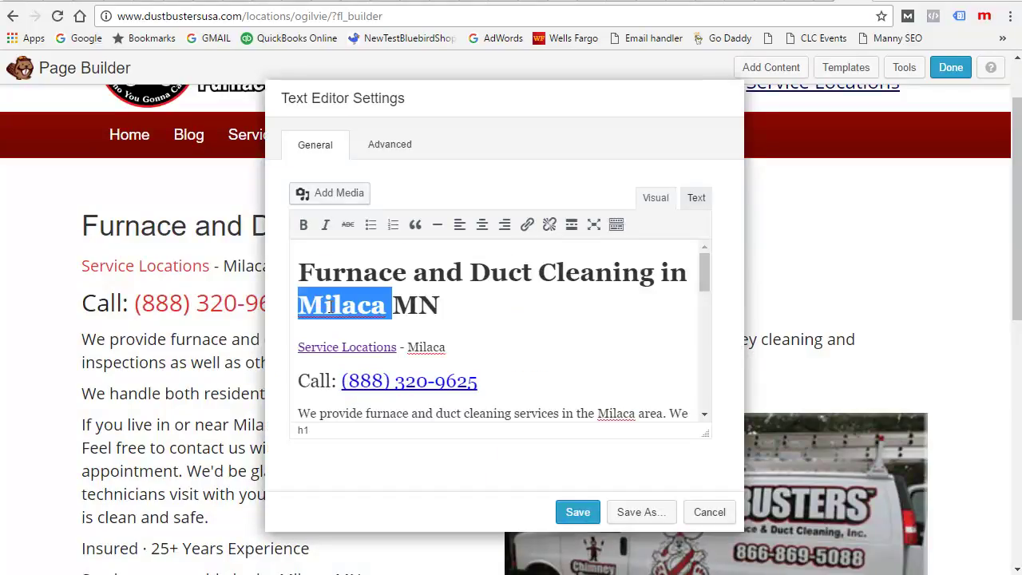
text(Ogilvie)
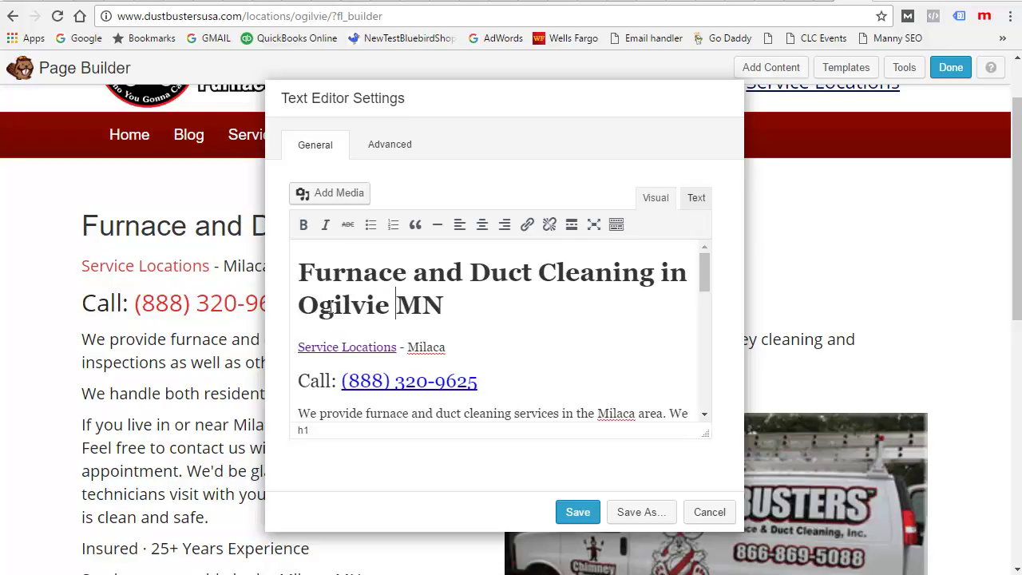
double_click(433, 345)
text(Ogilvie)
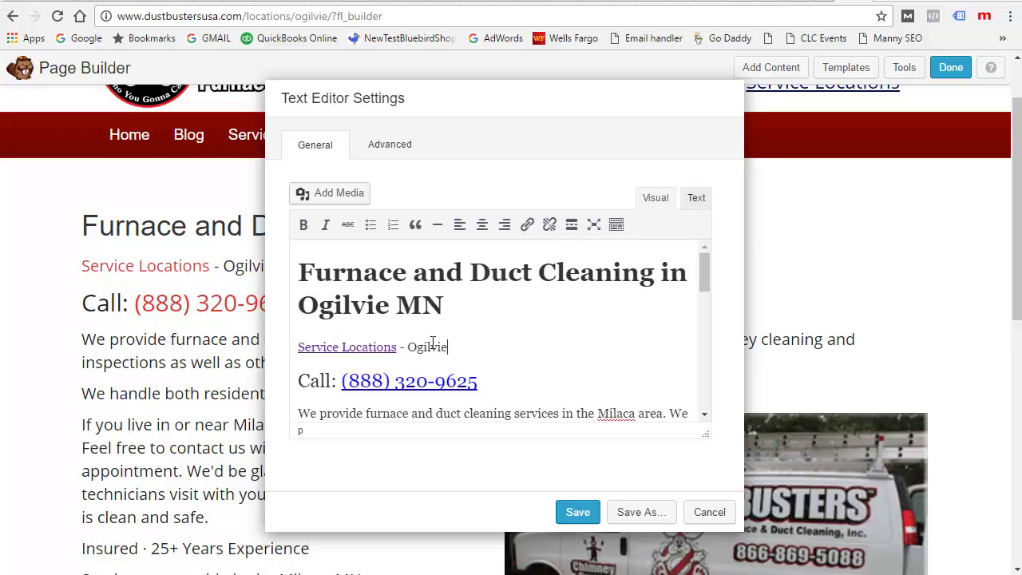
- Change the town to Ogilvie in the opening services paragraph and reposition the text editor window to check the page behind it
scroll(571, 358, down, 1)
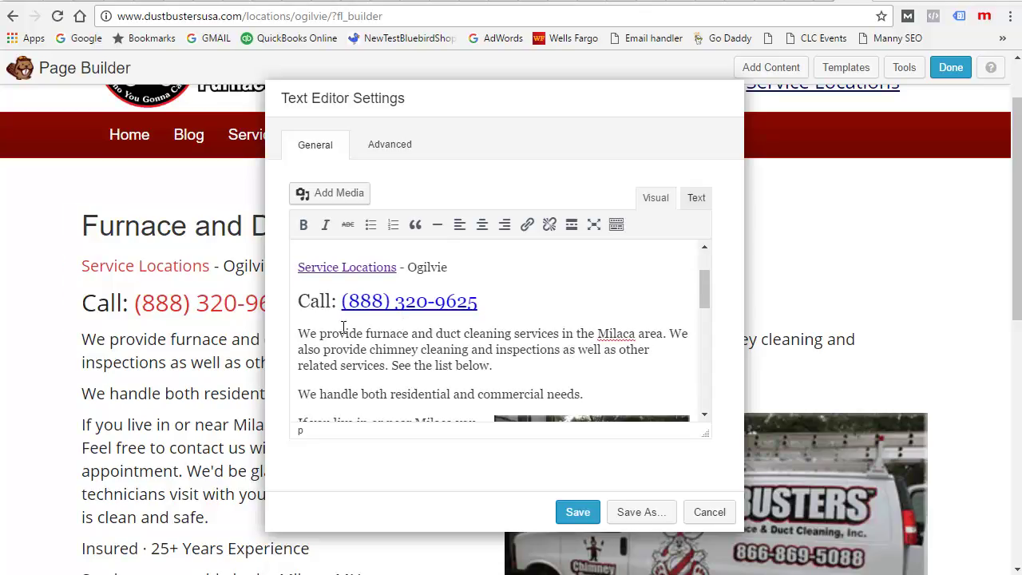
double_click(616, 334)
text(Ogilvie)
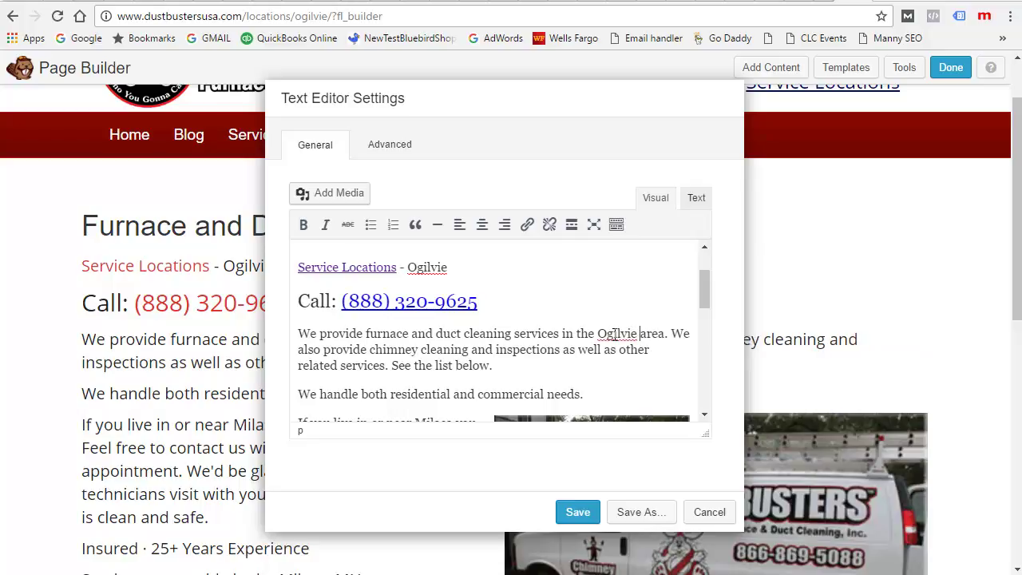
drag(645, 98, 372, 369)
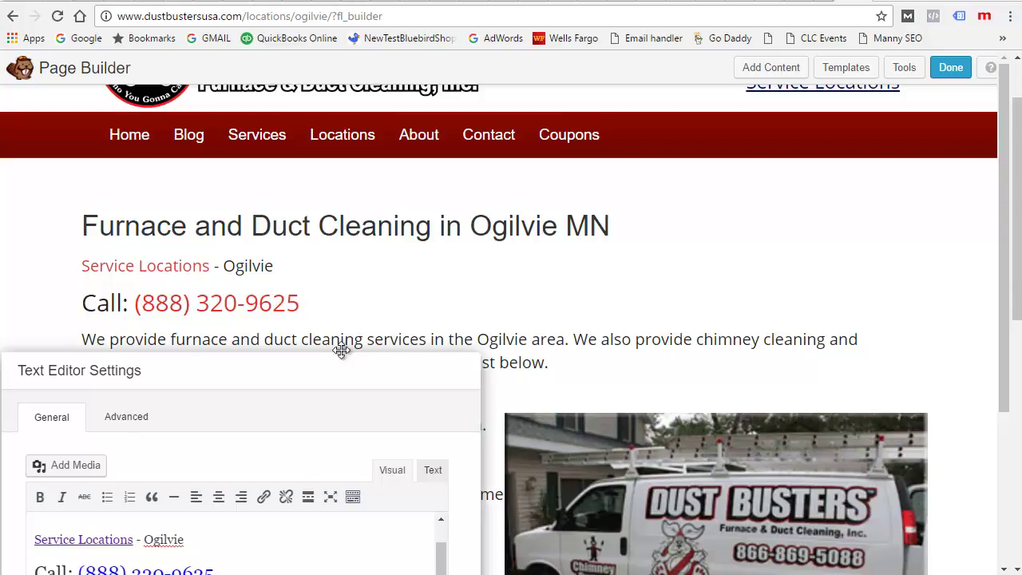
drag(319, 370, 551, 98)
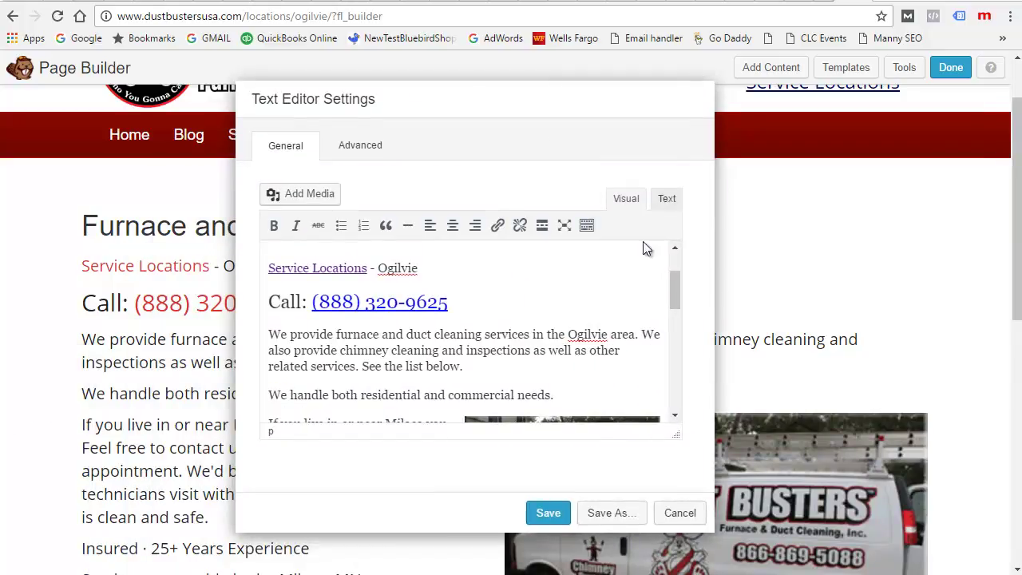
drag(601, 107, 545, 112)
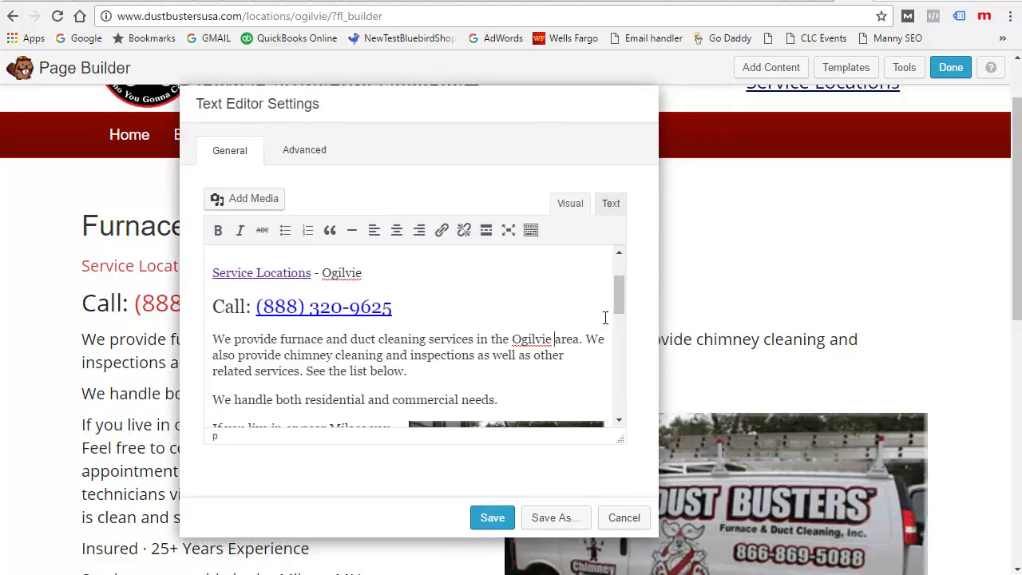
- Change the town to Ogilvie in the "If you live in or near" paragraph and the "Services we provide" line
drag(620, 299, 621, 322)
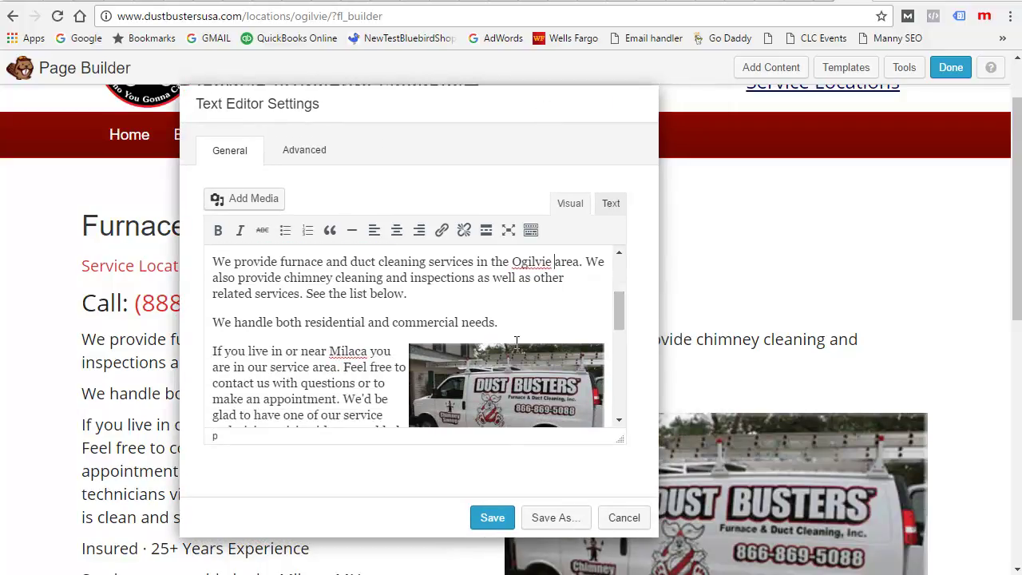
double_click(343, 355)
text(Ogilvie)
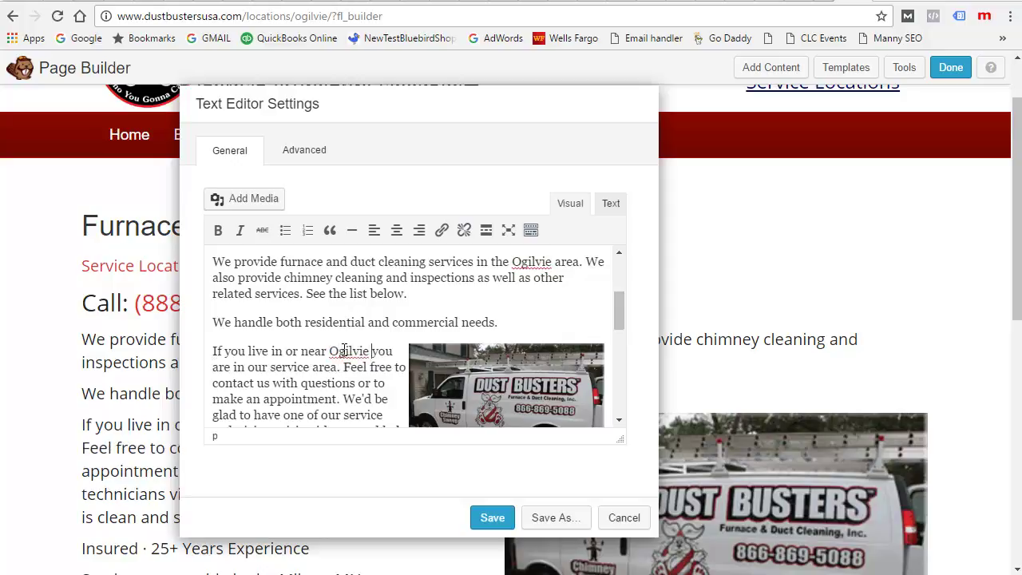
scroll(316, 382, down, 1)
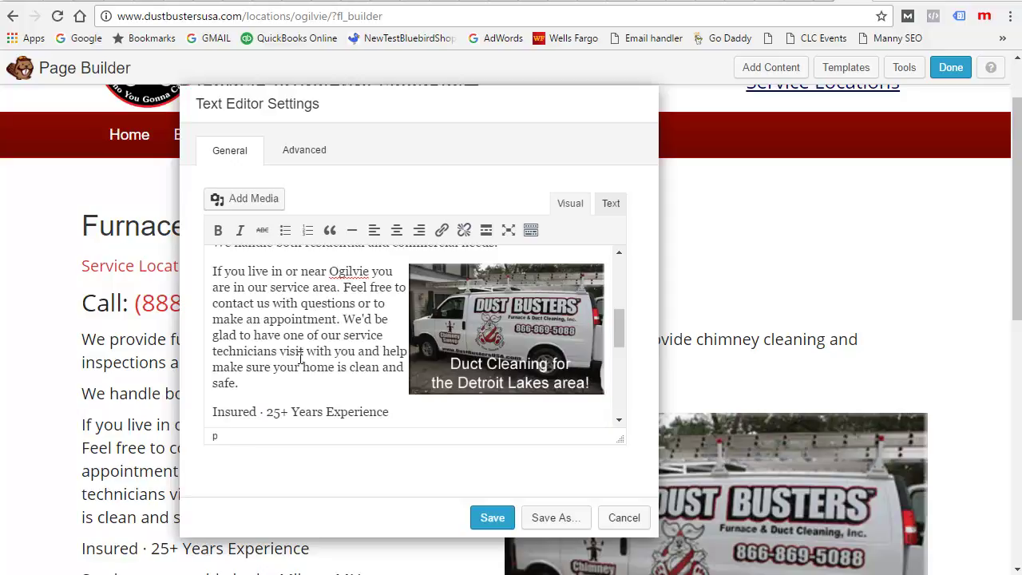
scroll(303, 352, down, 1)
double_click(381, 362)
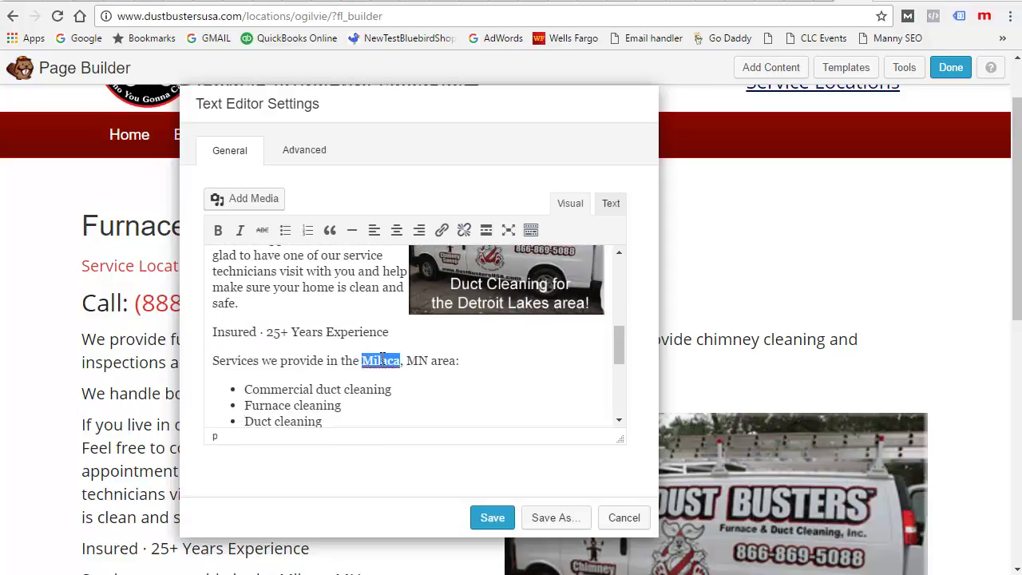
text(Ogilvie)
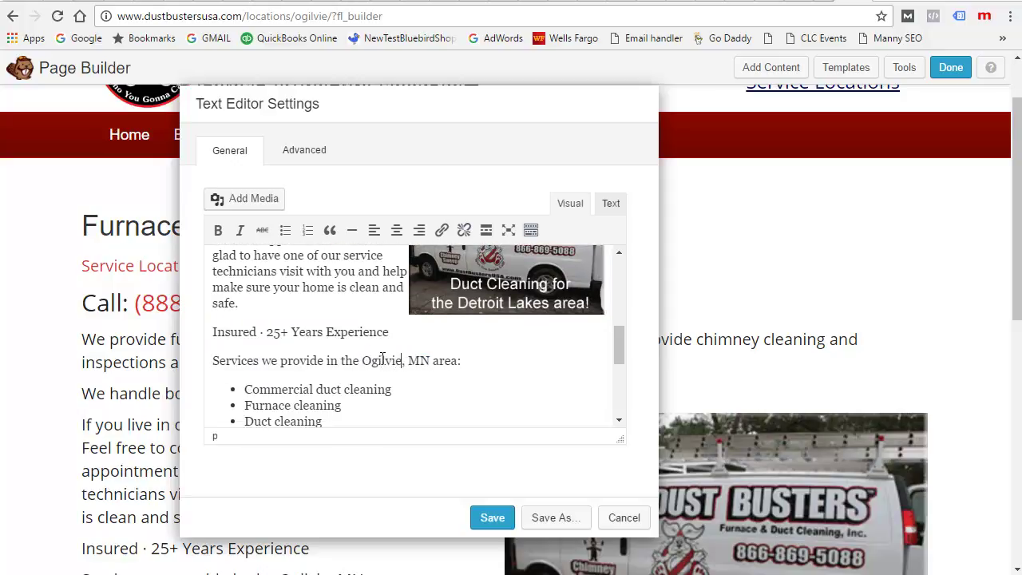
- Replace the linked town name in the "Here is a link to information on" line with the plain text Ogilvie MN
scroll(429, 365, down, 1)
scroll(321, 329, down, 1)
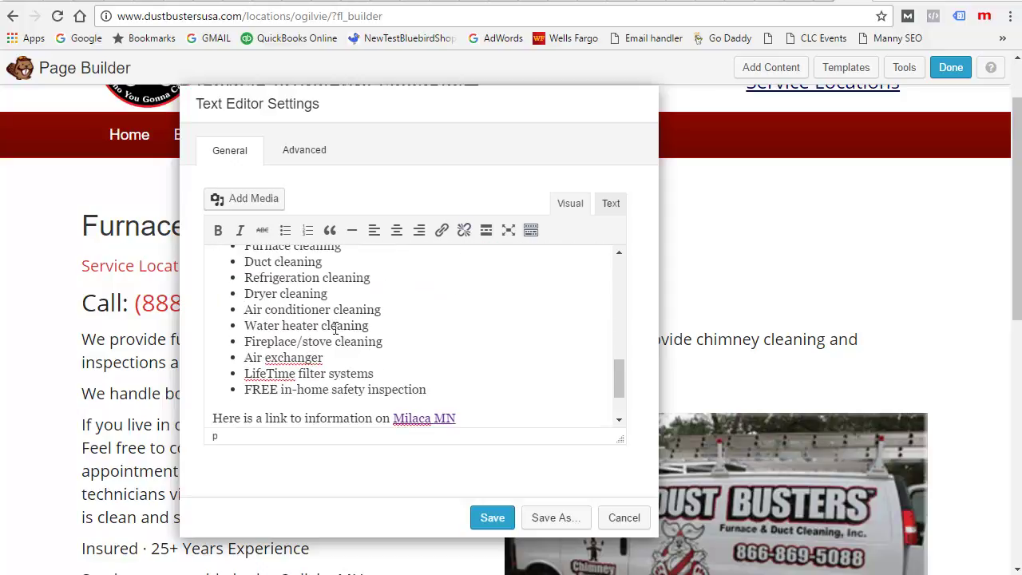
scroll(416, 333, down, 1)
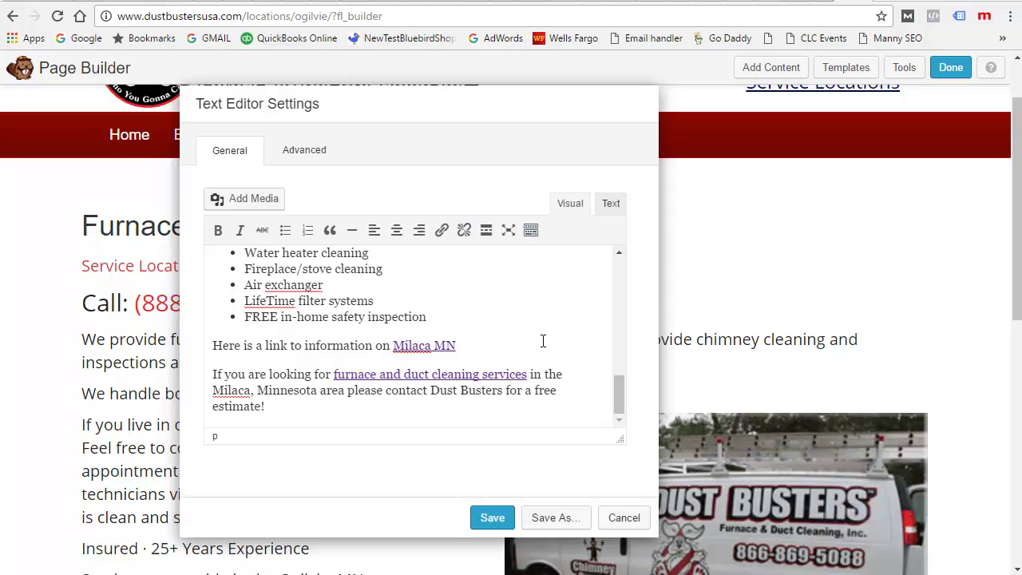
key(ctrl+shift+Left)
key(ctrl+shift+Left)
key(ctrl+v)
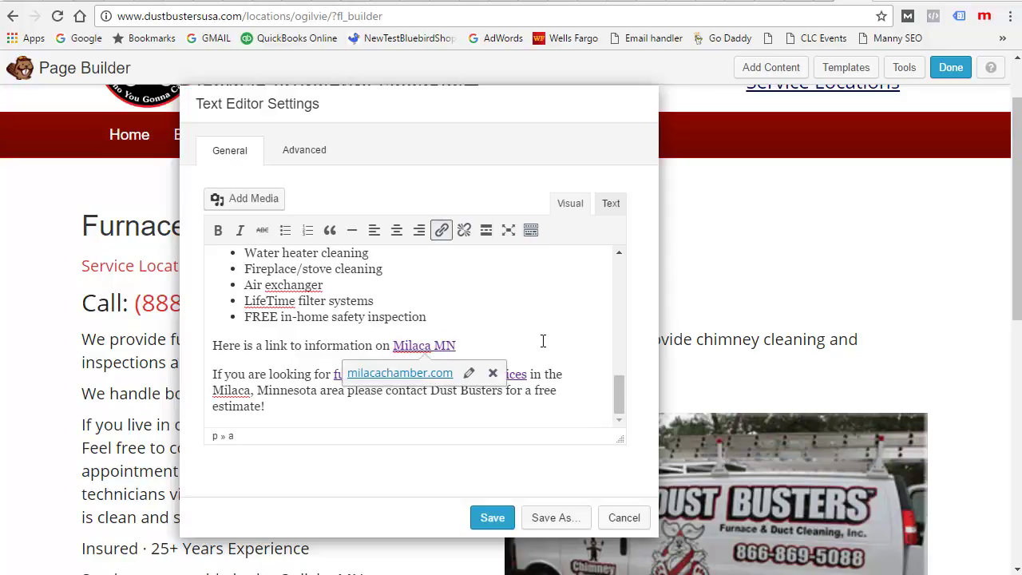
key(BackSpace)
key(BackSpace)
key(BackSpace)
key(BackSpace)
key(BackSpace)
key(BackSpace)
key(BackSpace)
key(BackSpace)
key(BackSpace)
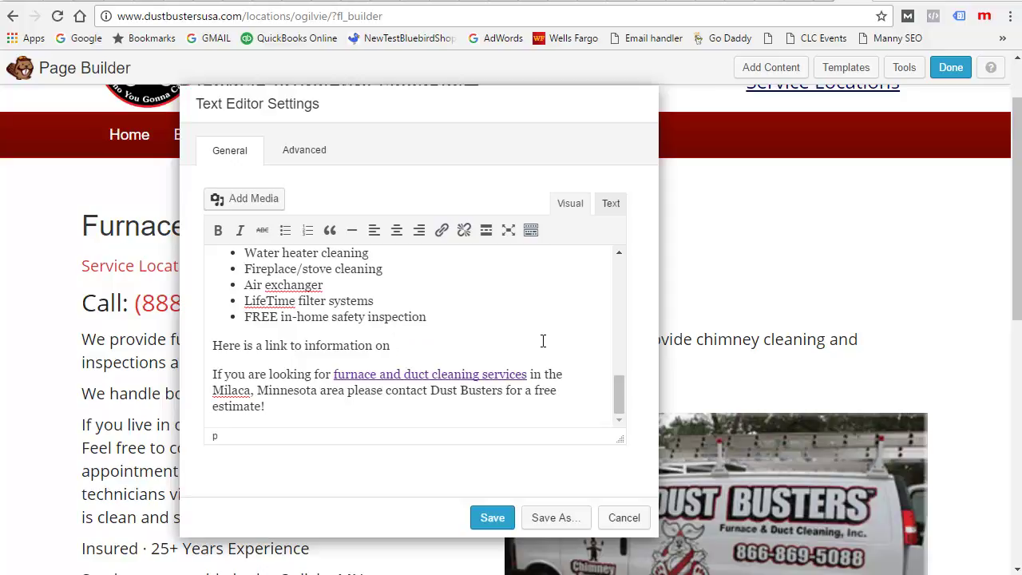
text(Ogilvie MN)
- Change the town to Ogilvie in the closing paragraph about contacting Dust Busters for a free estimate
scroll(526, 327, down, 1)
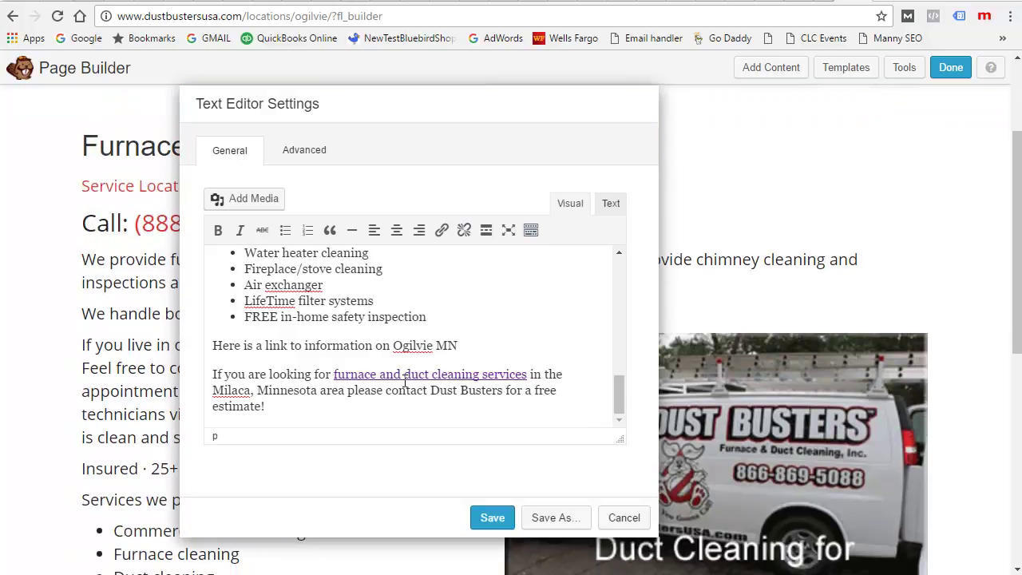
double_click(229, 392)
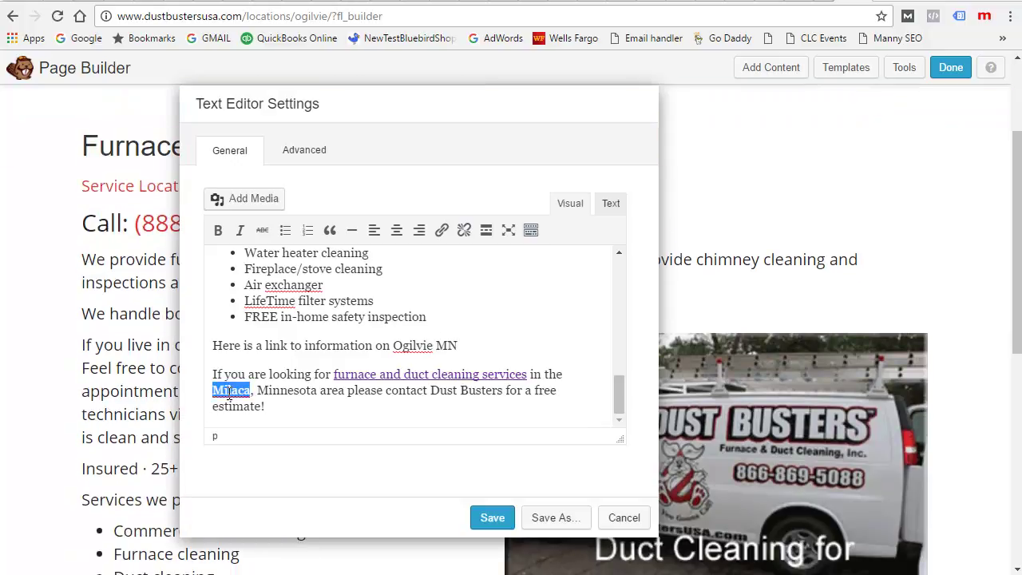
text(Ogilvie)
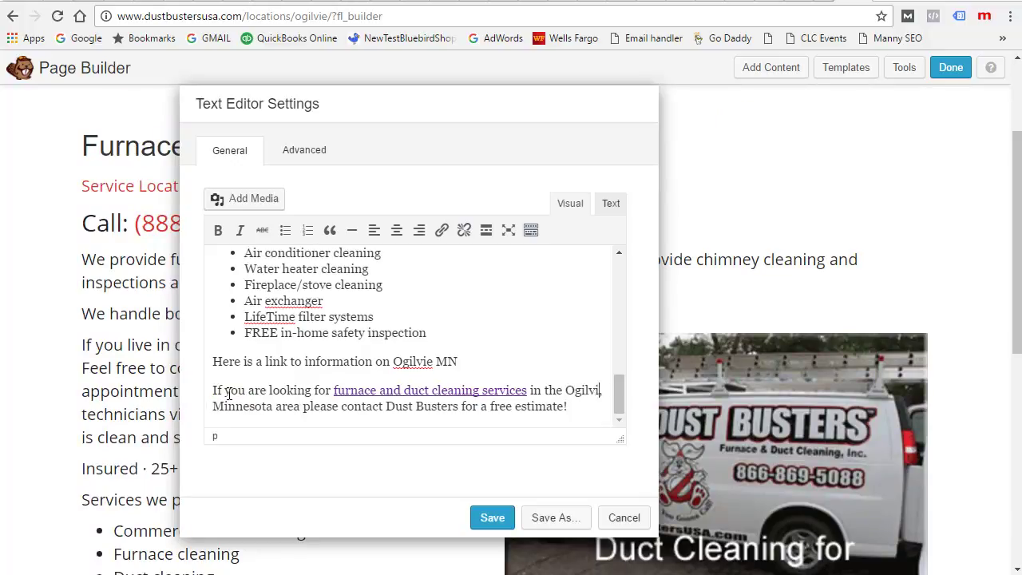
scroll(364, 356, down, 1)
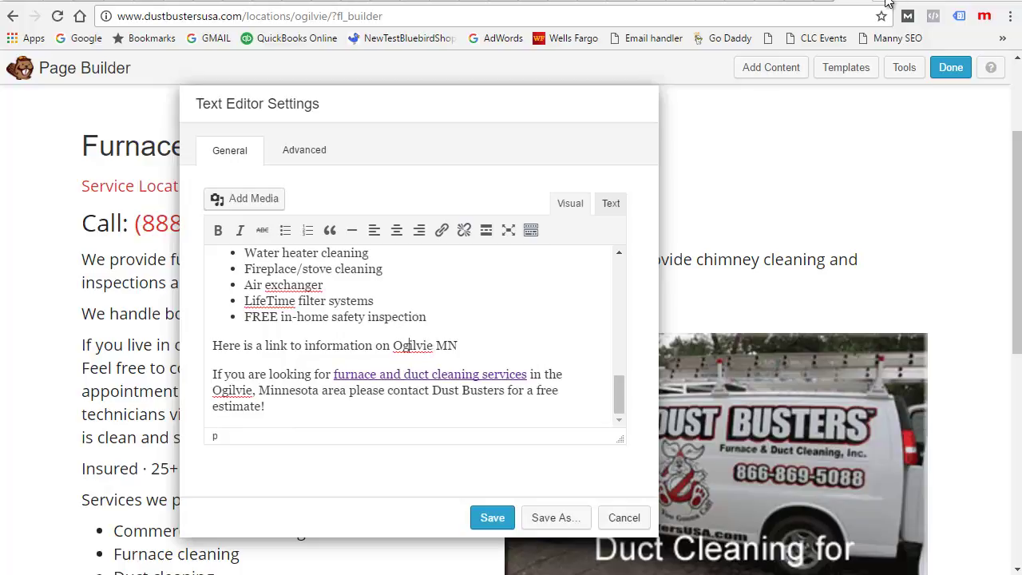
- Search Google for "ogilvie mn" in a new browser tab
key(ctrl+t)
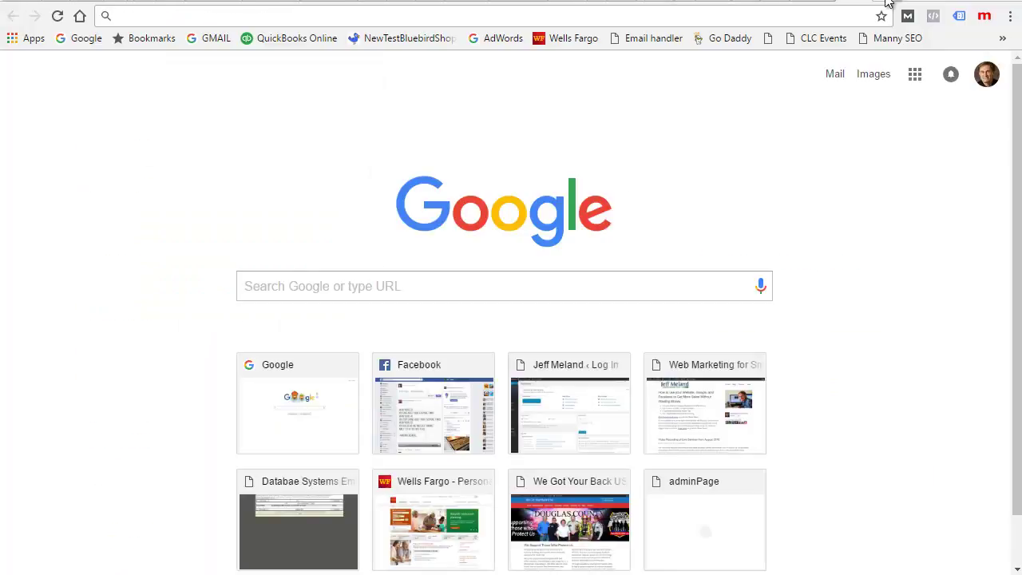
text(ogilvie mn)
key(Return)
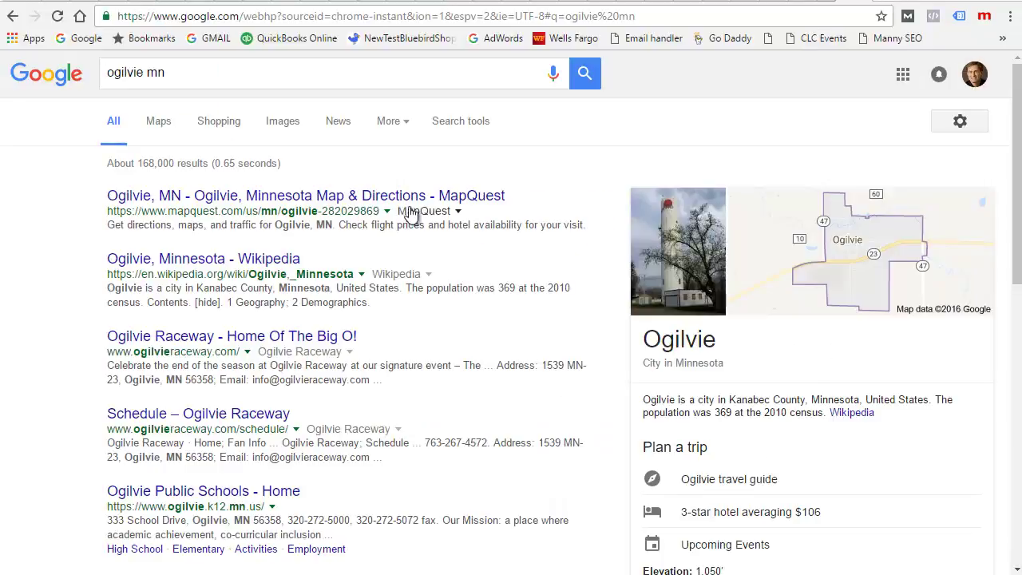
- Look through the "ogilvie mn" search results for a suitable town information site
scroll(502, 423, down, 1)
scroll(503, 425, down, 1)
scroll(505, 424, down, 2)
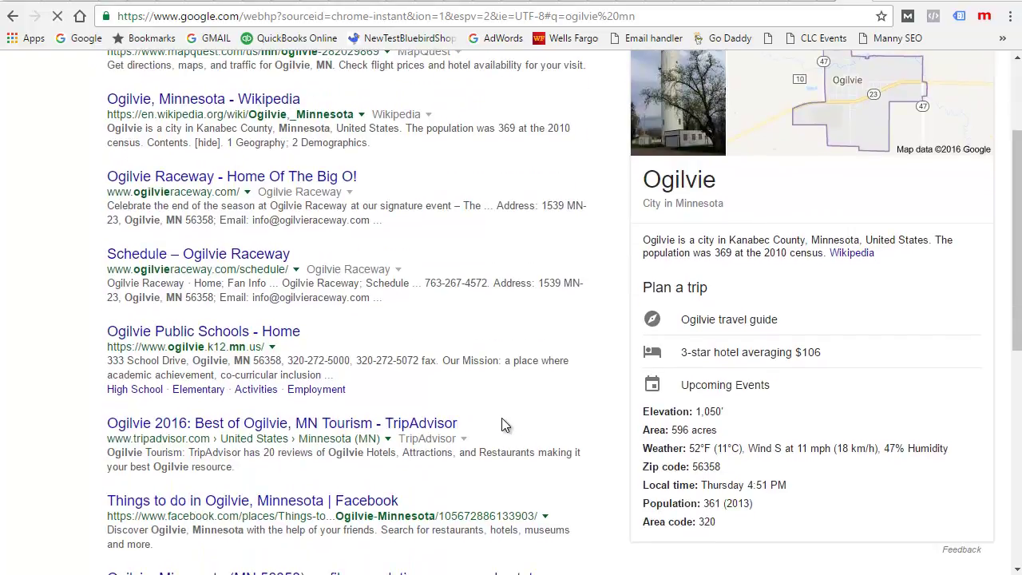
scroll(501, 425, down, 4)
scroll(407, 291, down, 4)
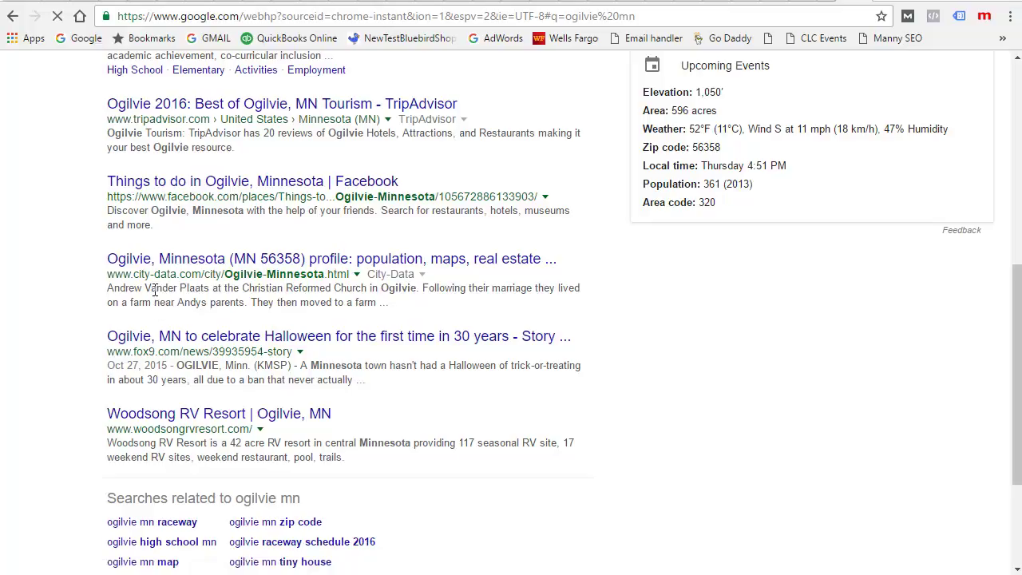
scroll(349, 290, up, 5)
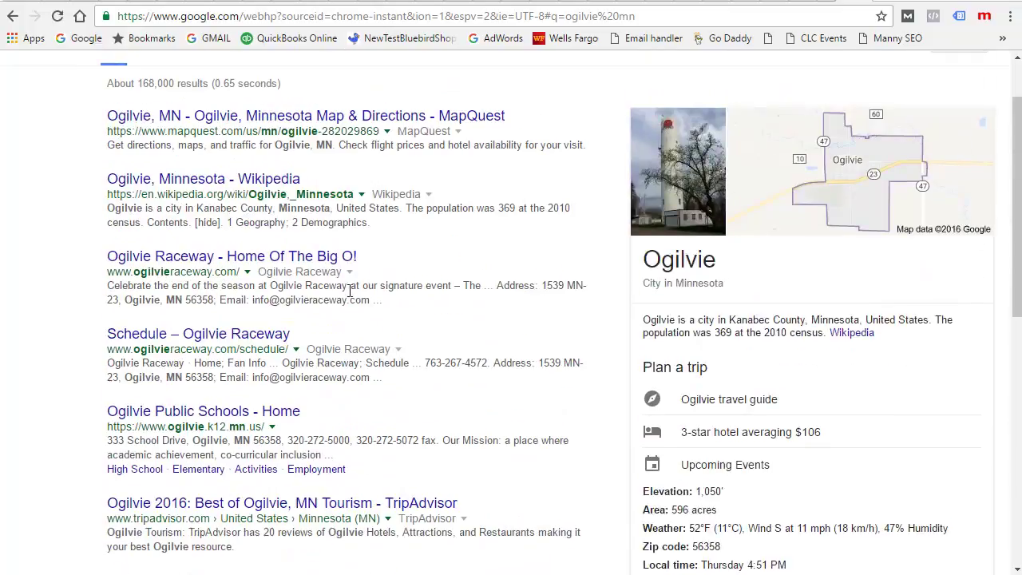
scroll(365, 349, up, 2)
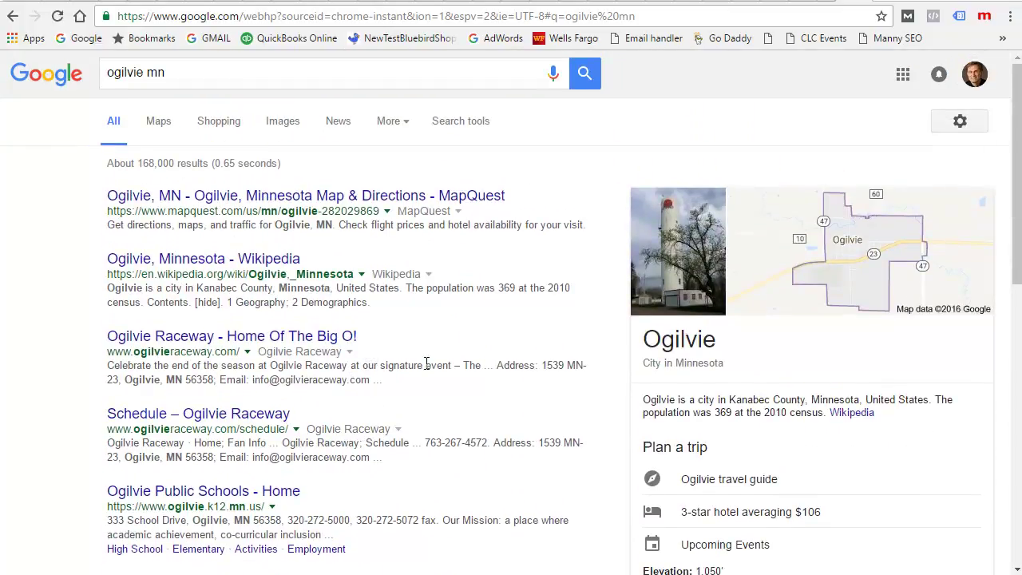
- Search Google for "ogilvie mn chamber of commerce", check the results for a town site and go back to the "ogilvie mn" results
click(237, 79)
text(chamber)
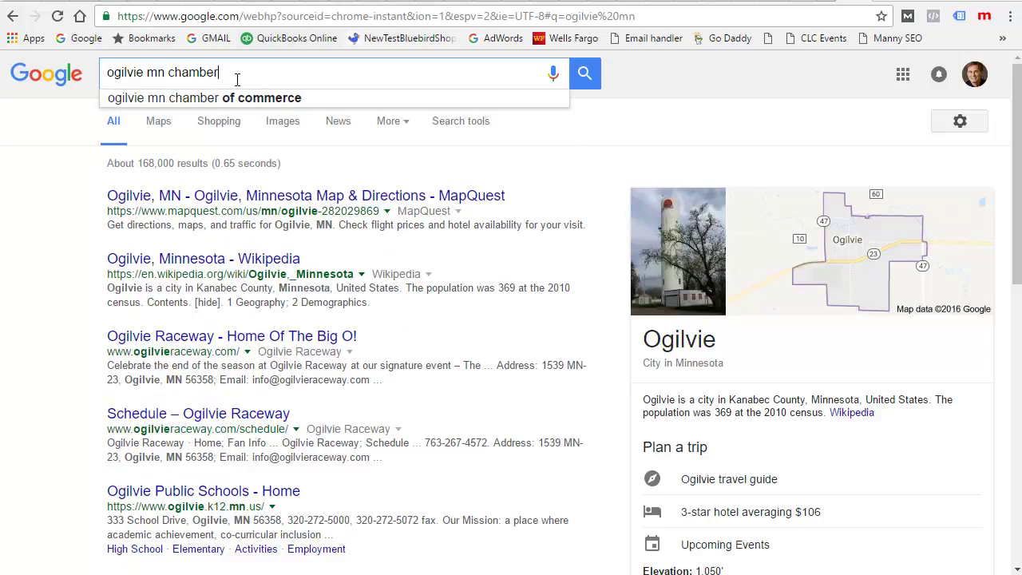
key(Down)
key(Return)
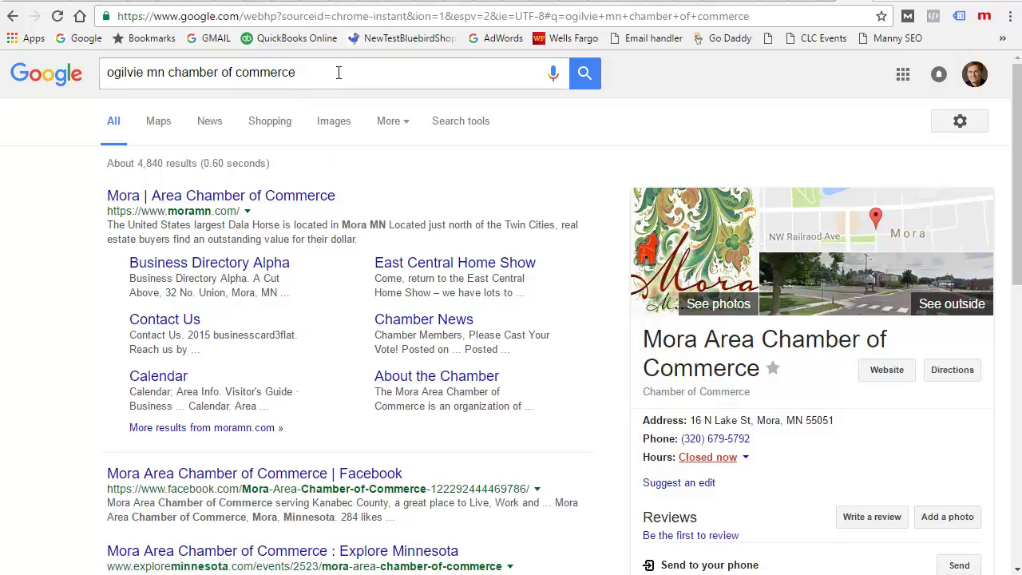
scroll(236, 361, down, 3)
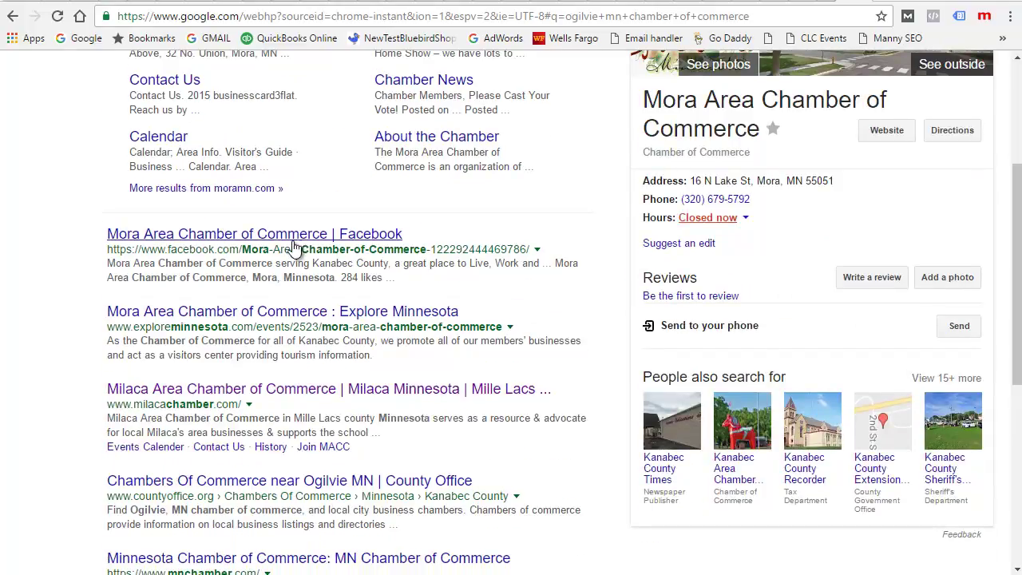
scroll(294, 248, down, 2)
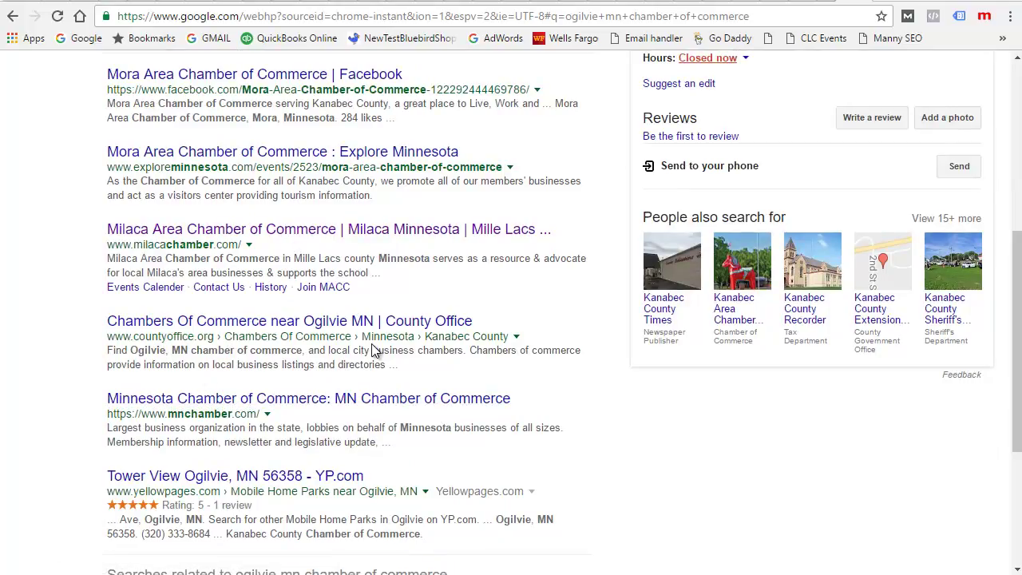
scroll(372, 349, up, 5)
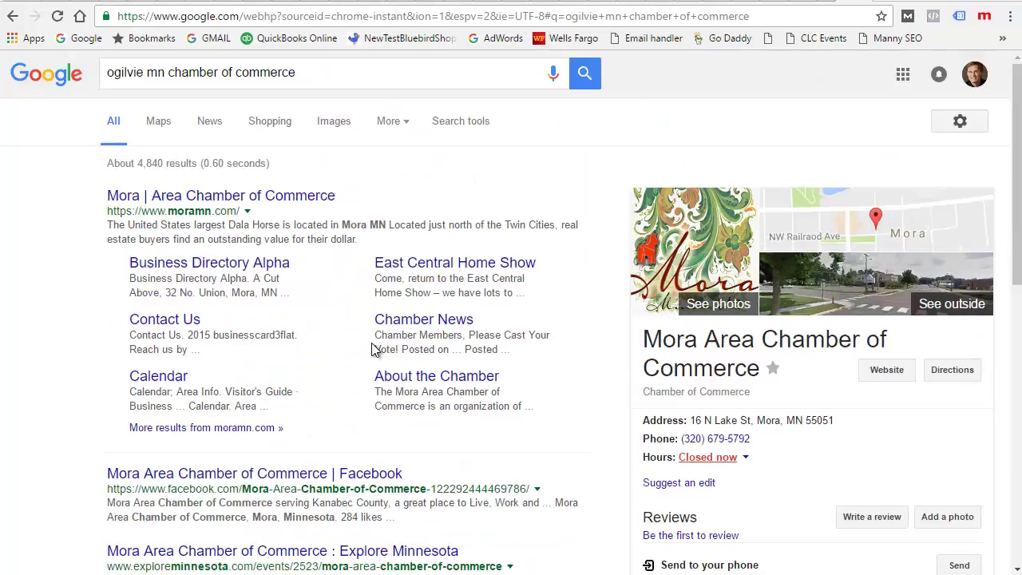
click(13, 15)
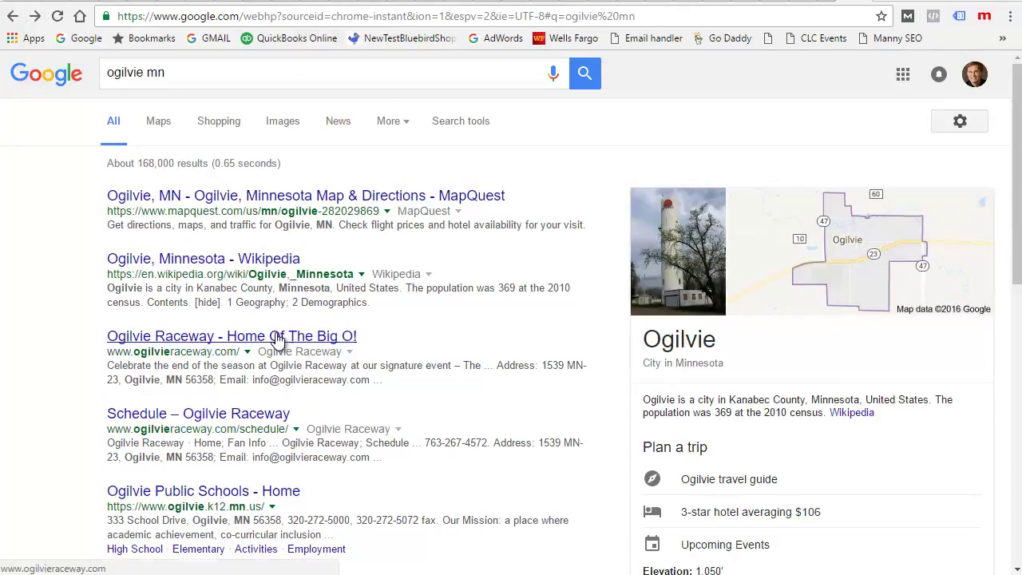
- Examine the City-Data profile of Ogilvie, Minnesota as a possible link target, then return to the search results
scroll(459, 380, down, 1)
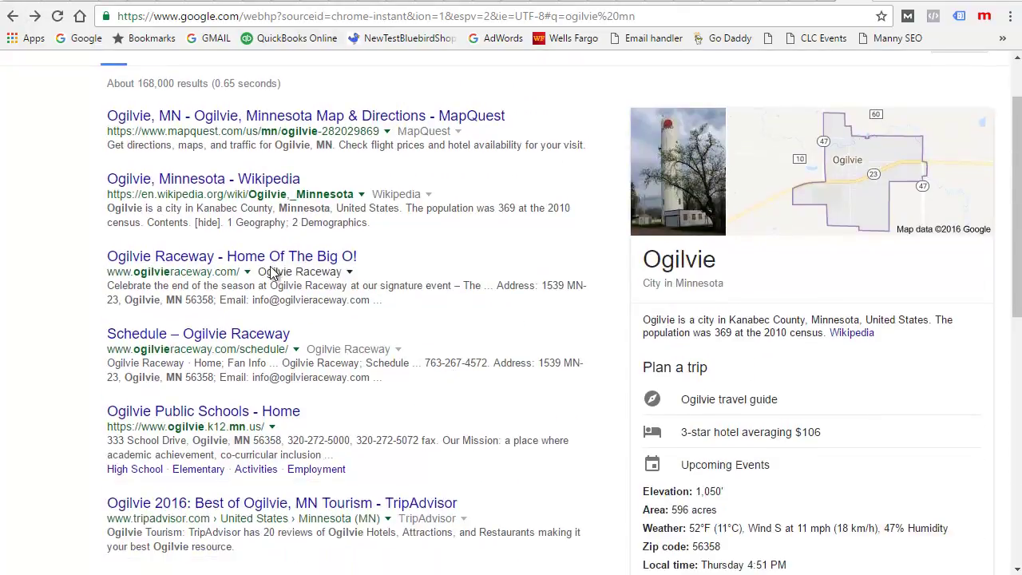
scroll(344, 401, down, 2)
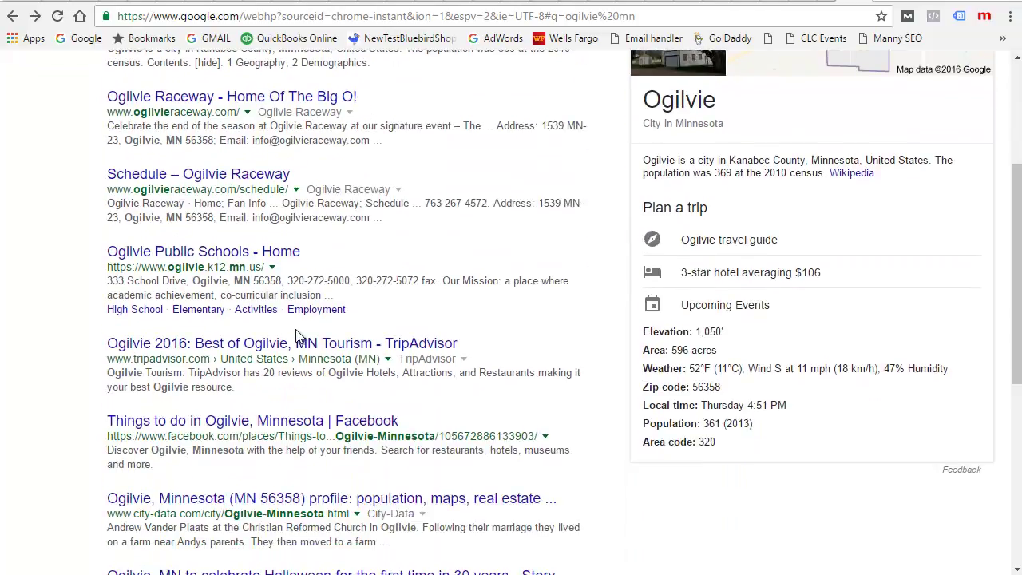
scroll(391, 321, up, 3)
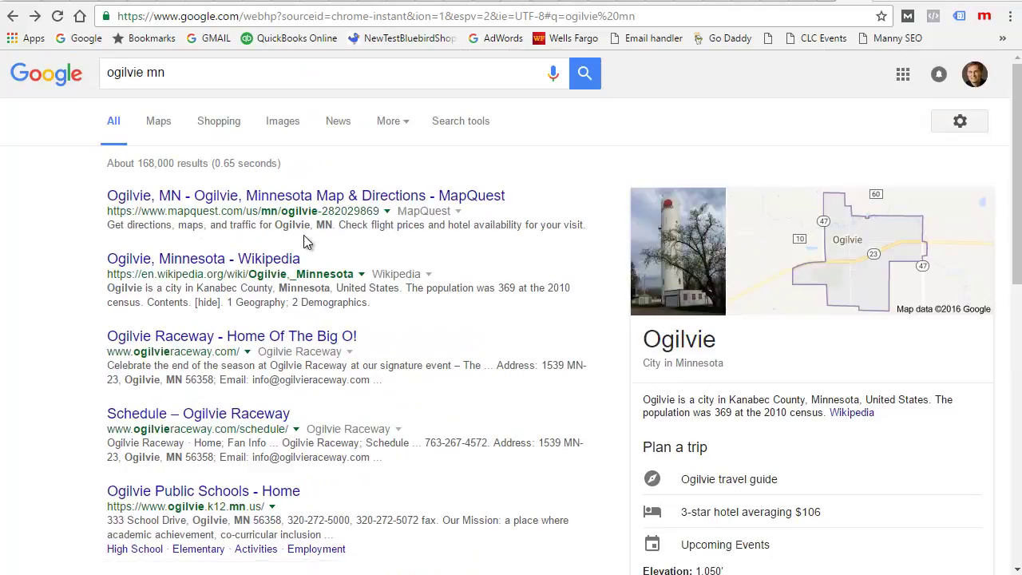
scroll(422, 340, down, 3)
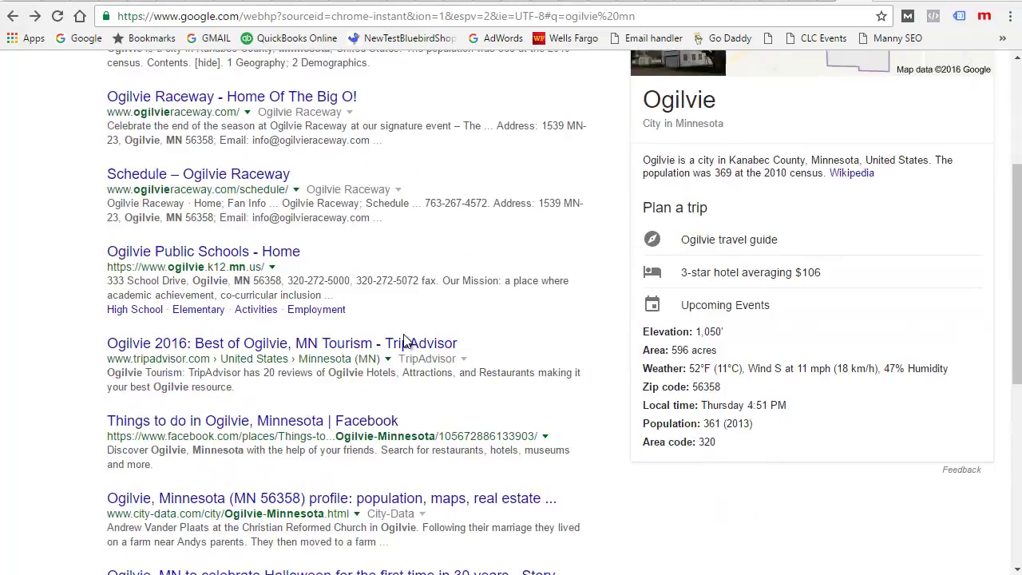
scroll(405, 340, down, 2)
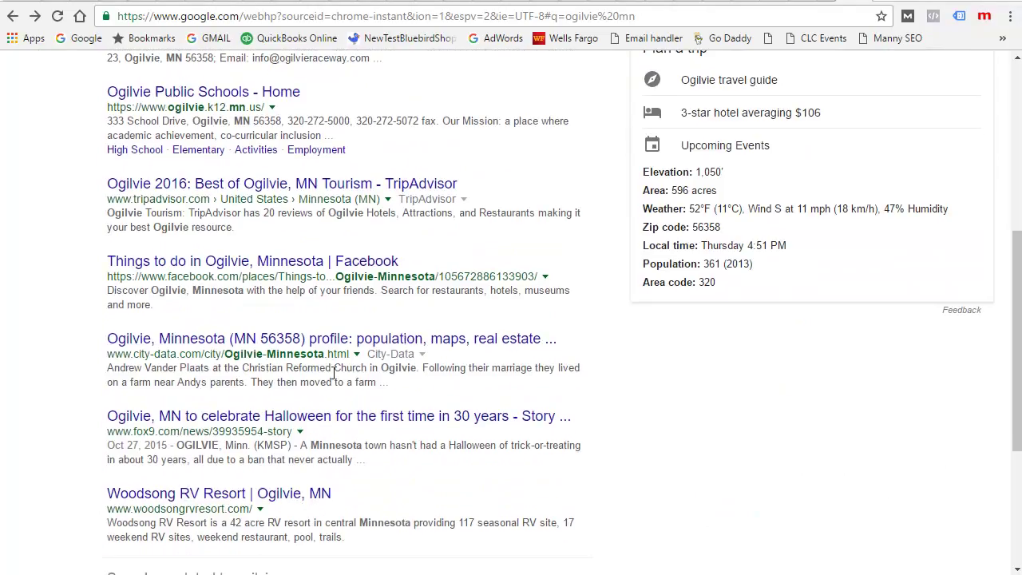
click(279, 340)
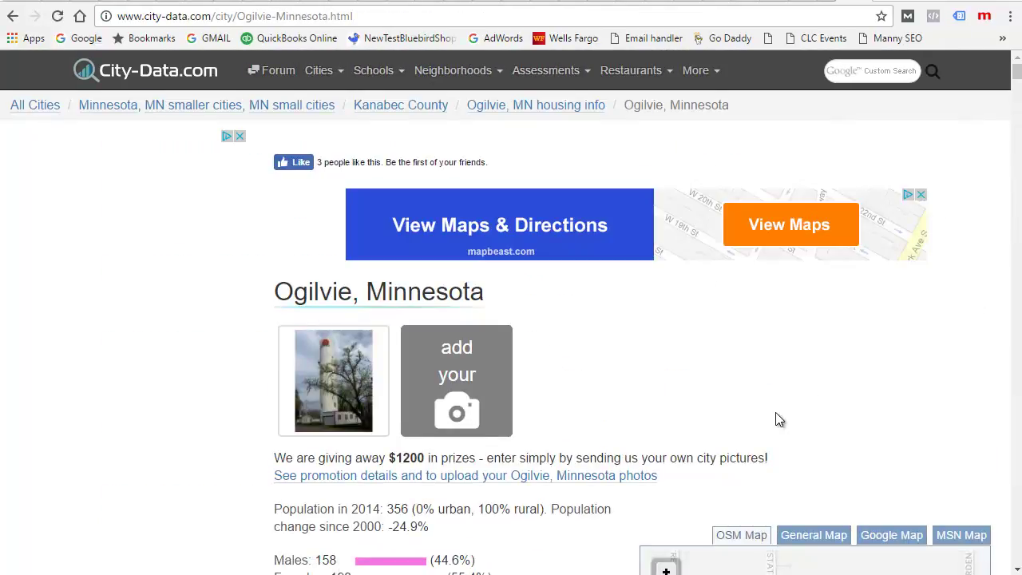
scroll(869, 394, down, 3)
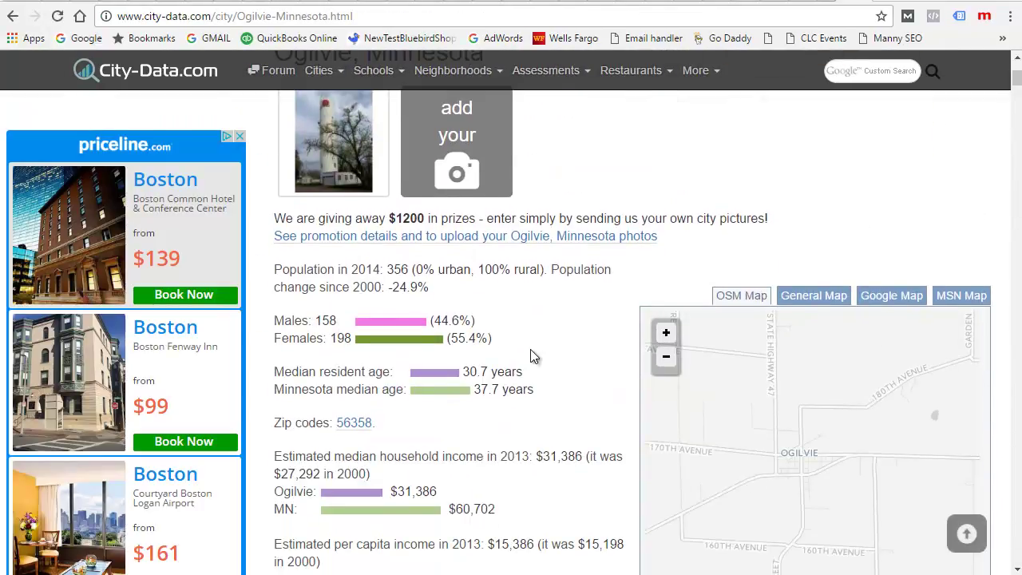
scroll(531, 351, down, 3)
scroll(530, 351, up, 6)
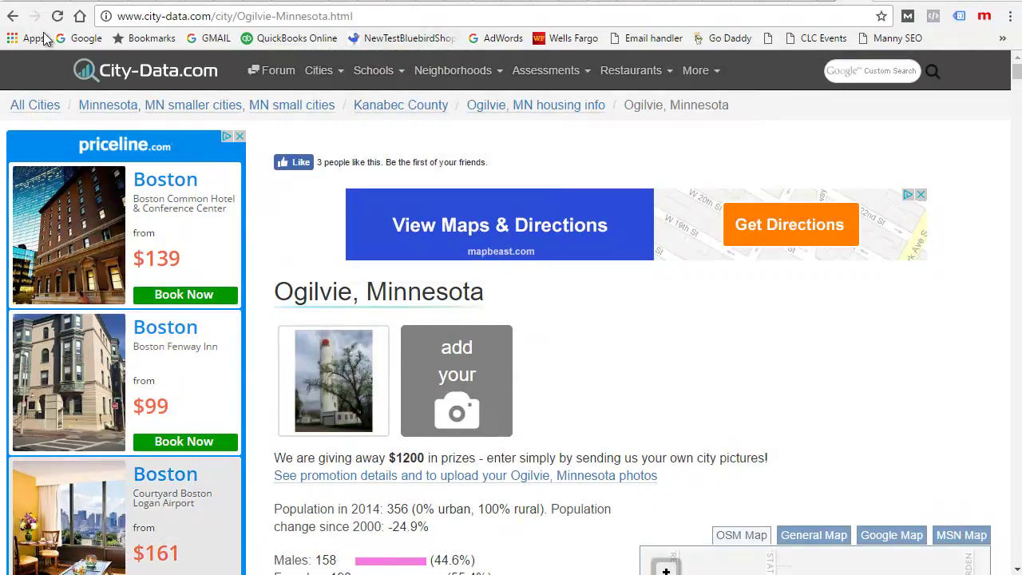
click(13, 16)
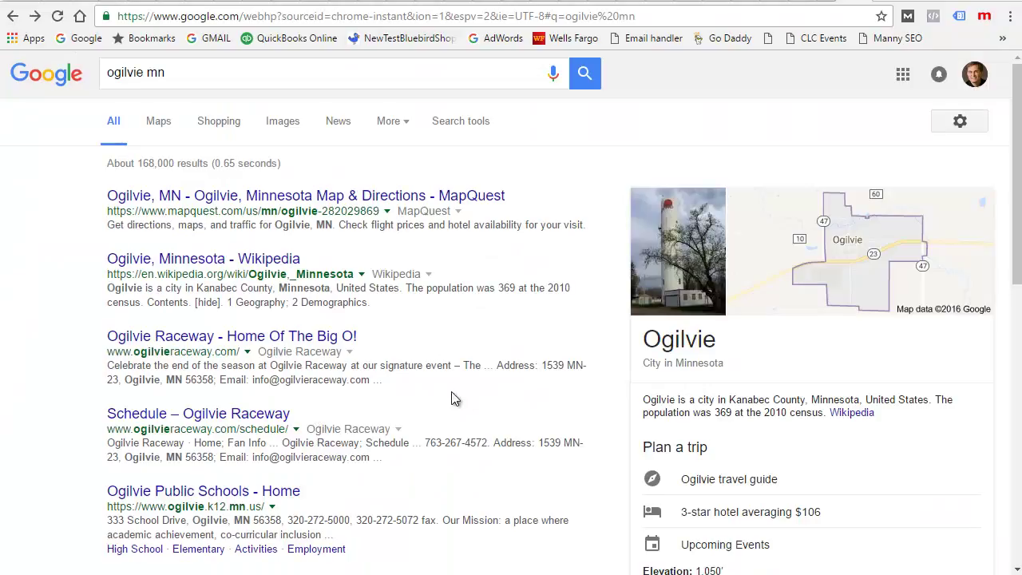
- Open the Wikipedia article on Ogilvie, Minnesota from the search results and copy its web address
scroll(479, 391, down, 4)
scroll(428, 282, down, 3)
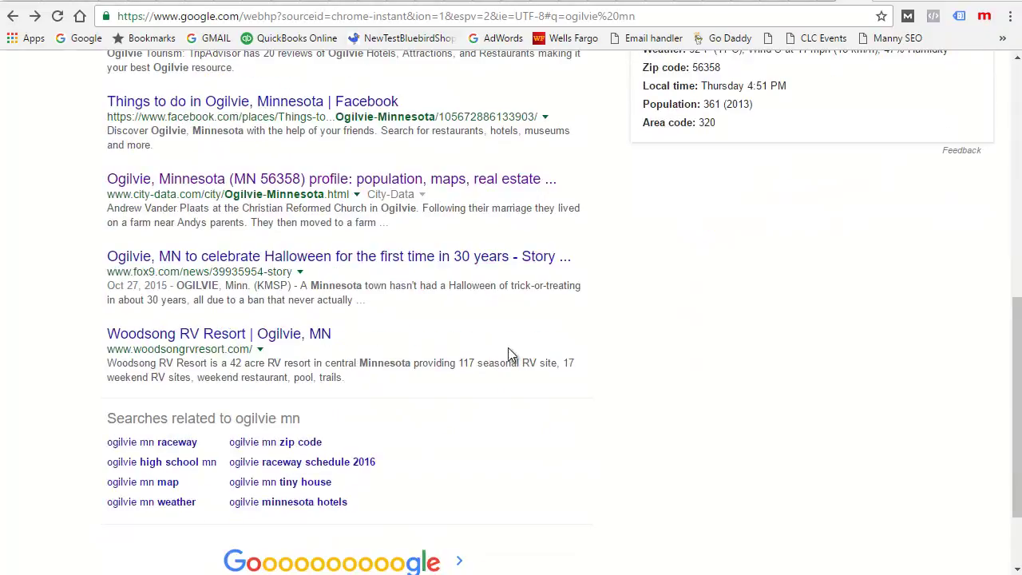
scroll(501, 376, up, 7)
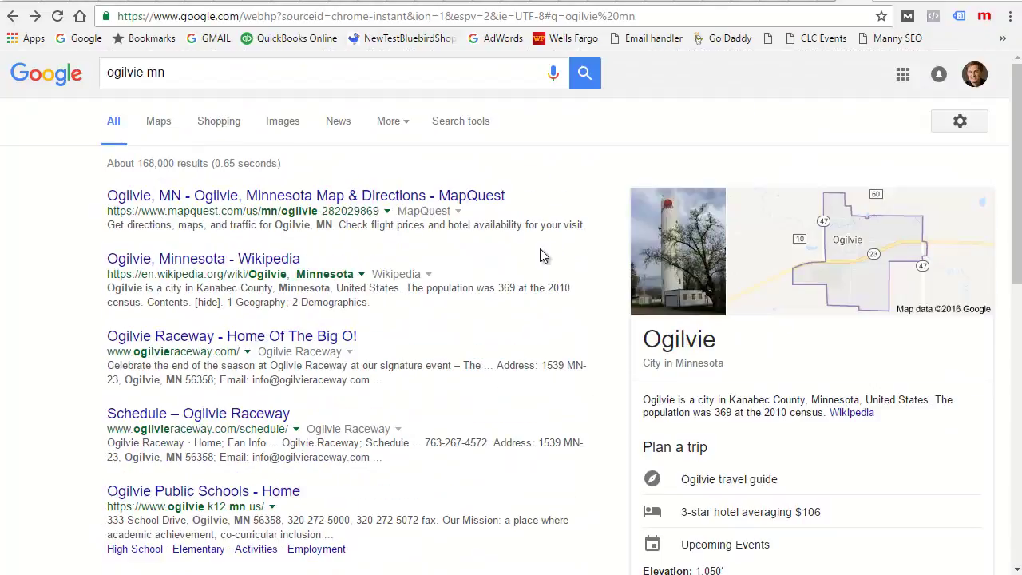
click(199, 260)
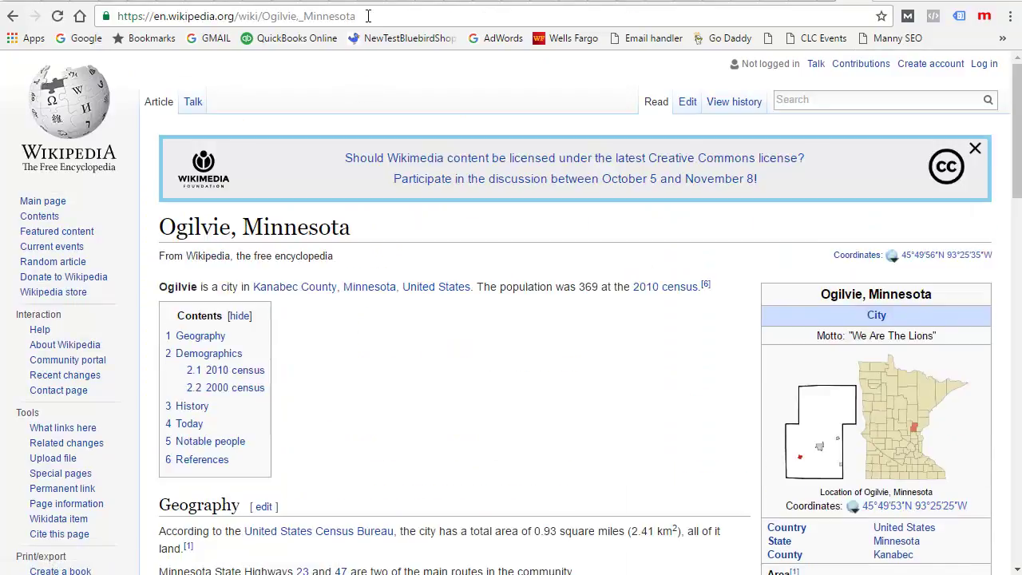
scroll(470, 392, down, 6)
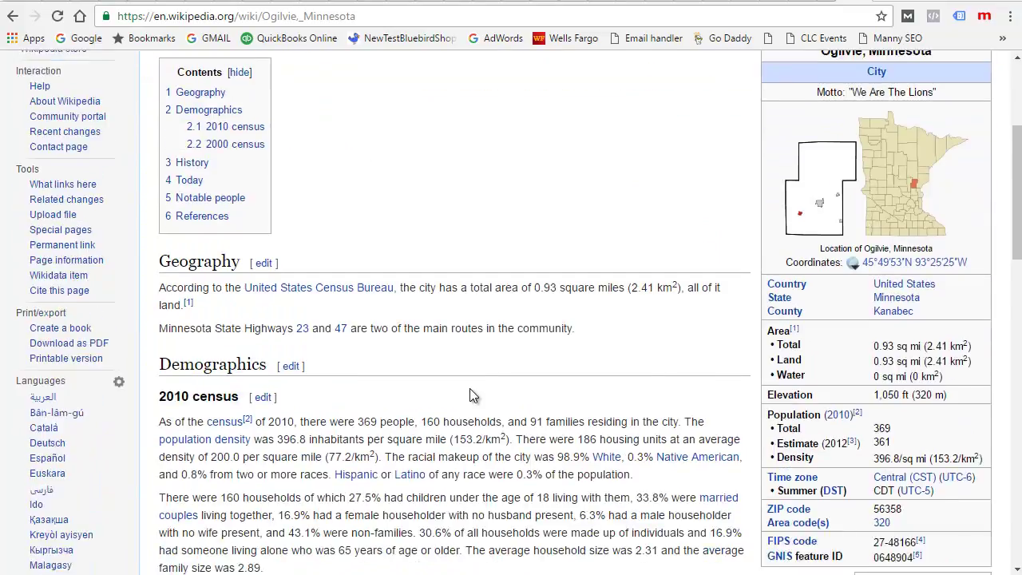
scroll(470, 388, up, 6)
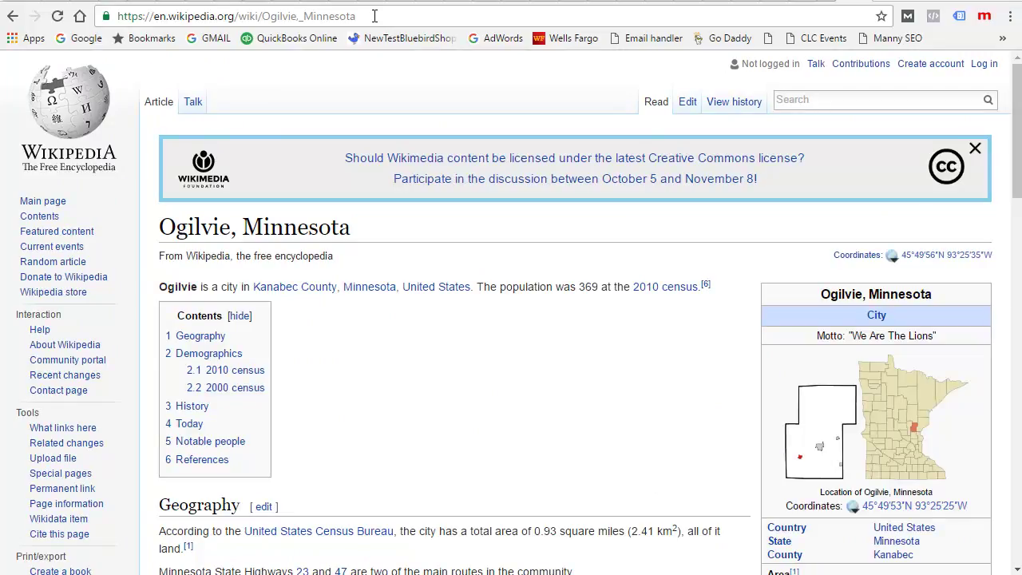
click(375, 16)
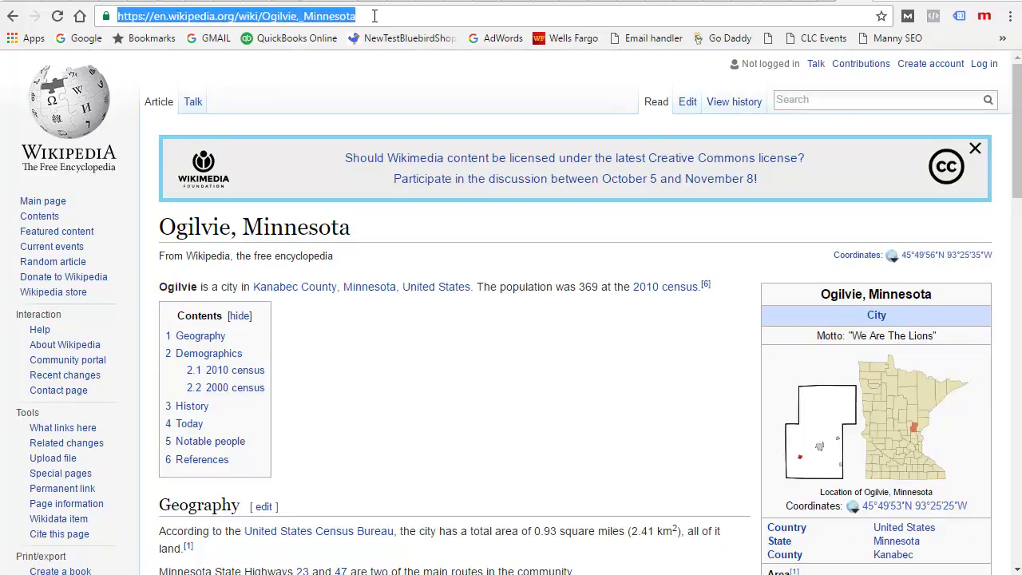
right_click(278, 15)
click(309, 73)
click(827, 0)
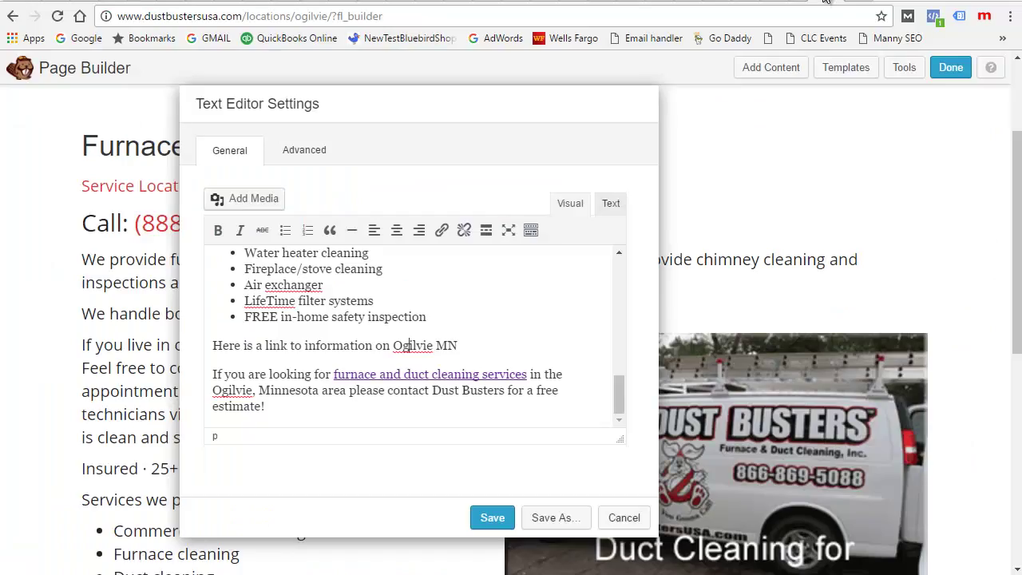
drag(394, 342, 455, 339)
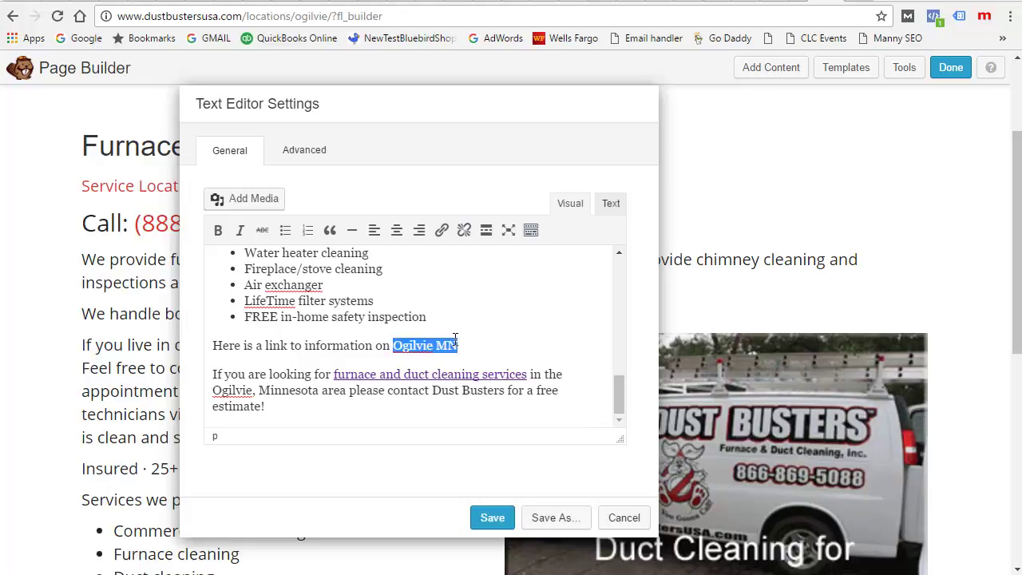
click(442, 230)
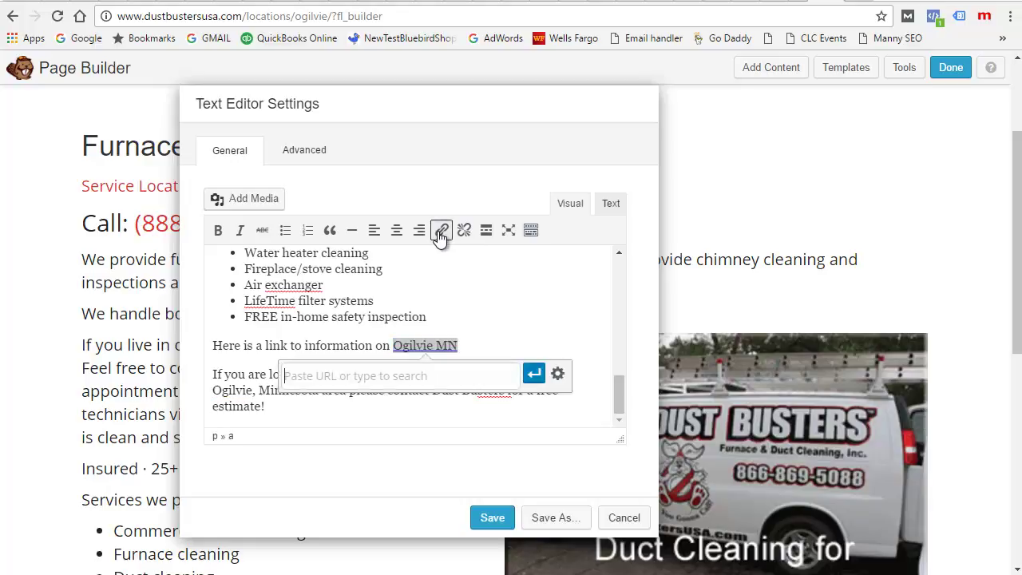
right_click(356, 376)
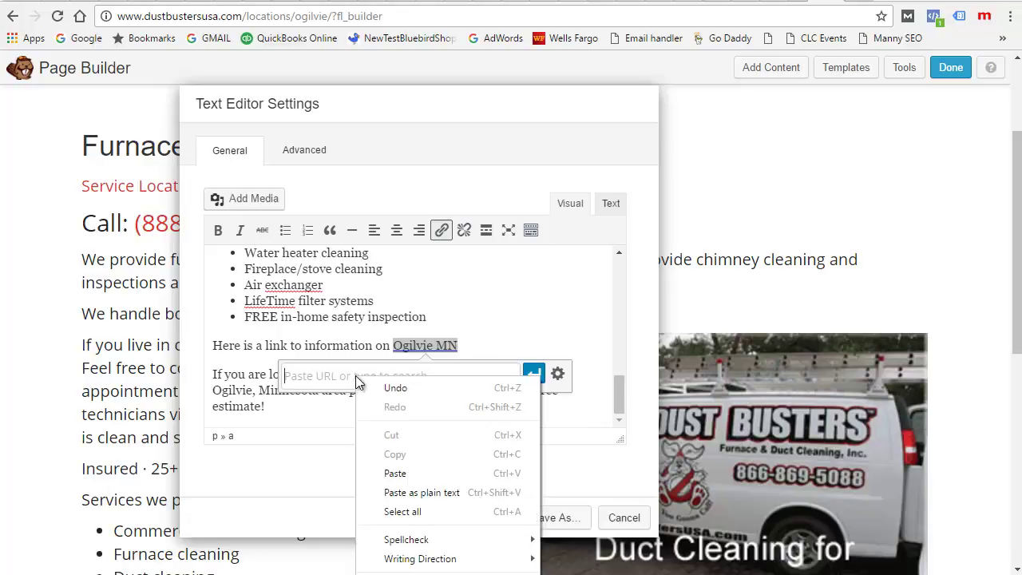
click(395, 474)
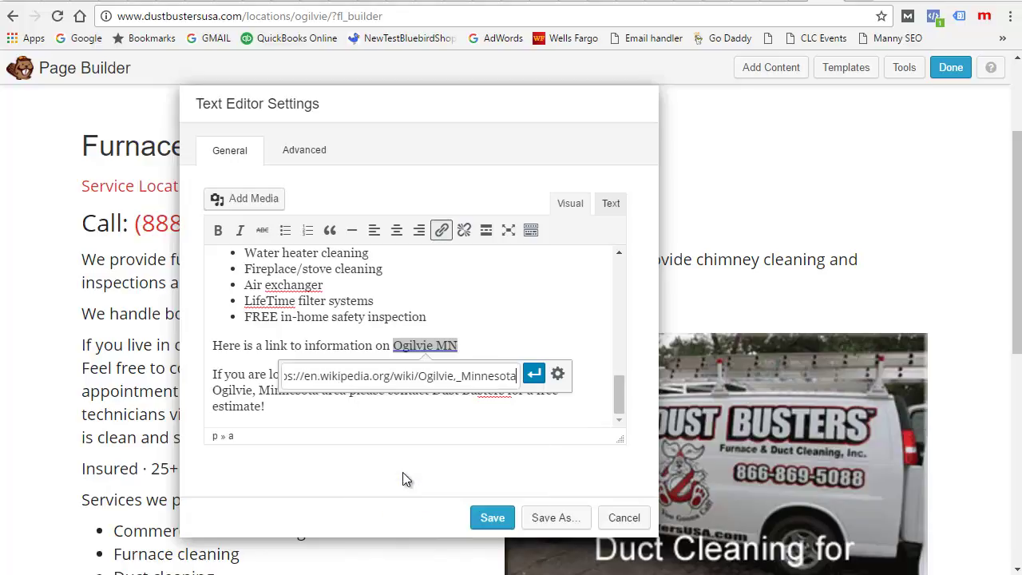
- Set the Ogilvie MN link to open in a new tab and save the text module's settings
click(557, 376)
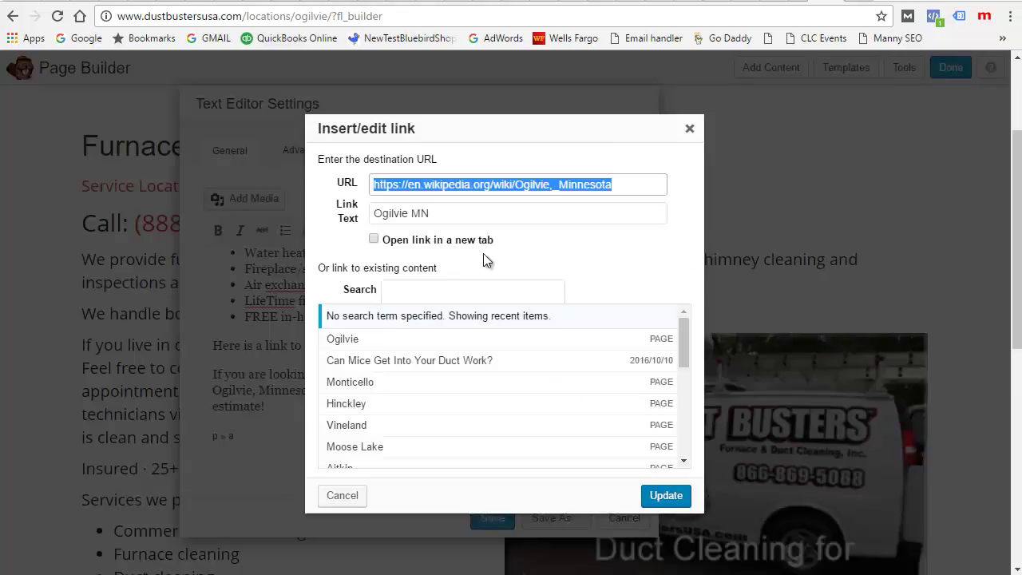
click(374, 240)
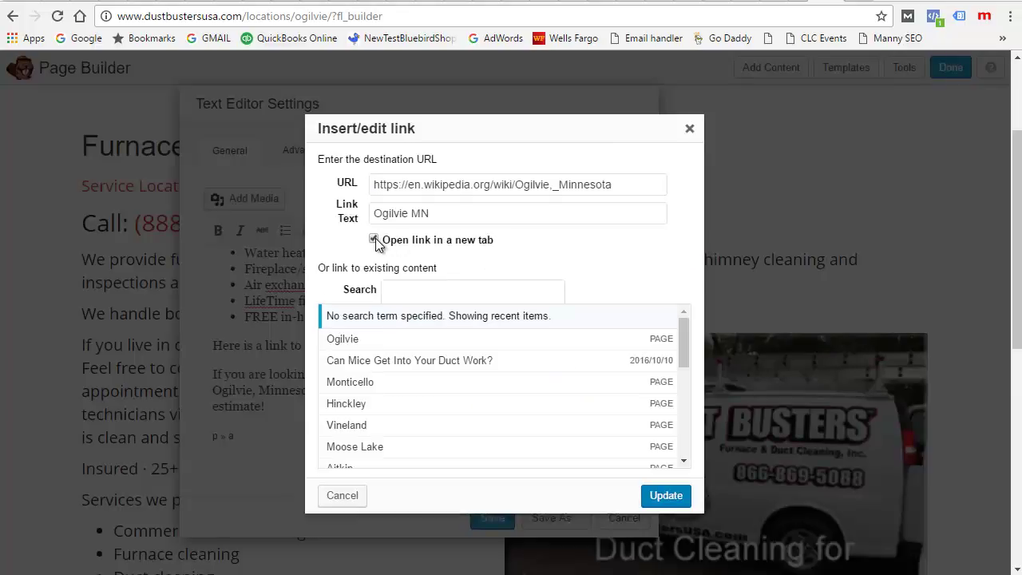
click(665, 494)
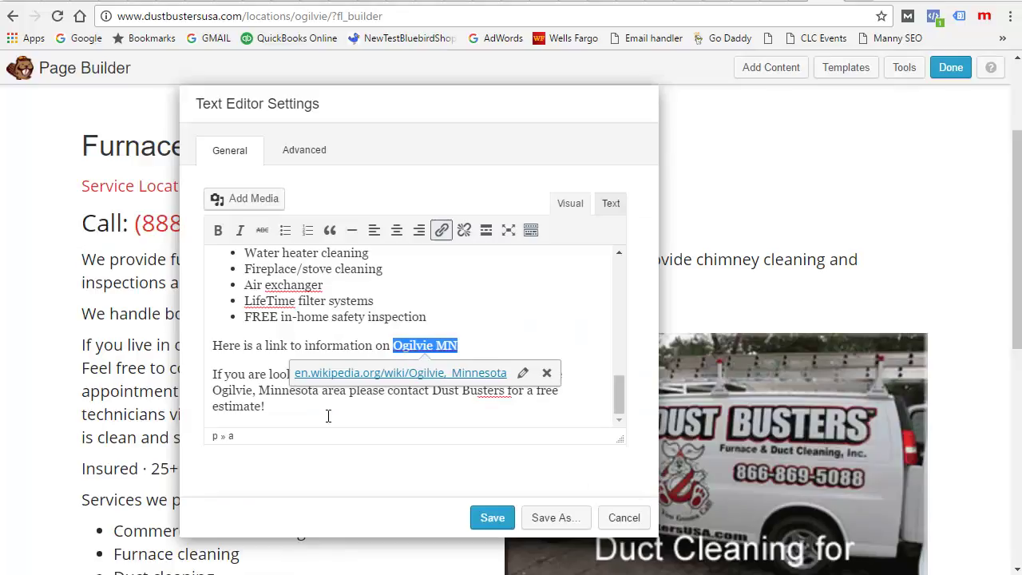
click(281, 406)
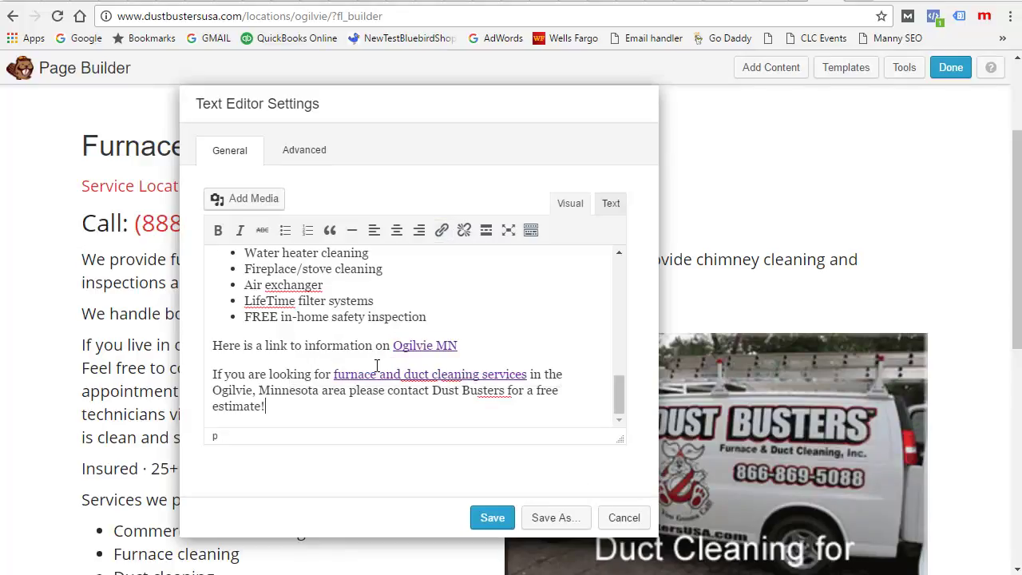
click(490, 517)
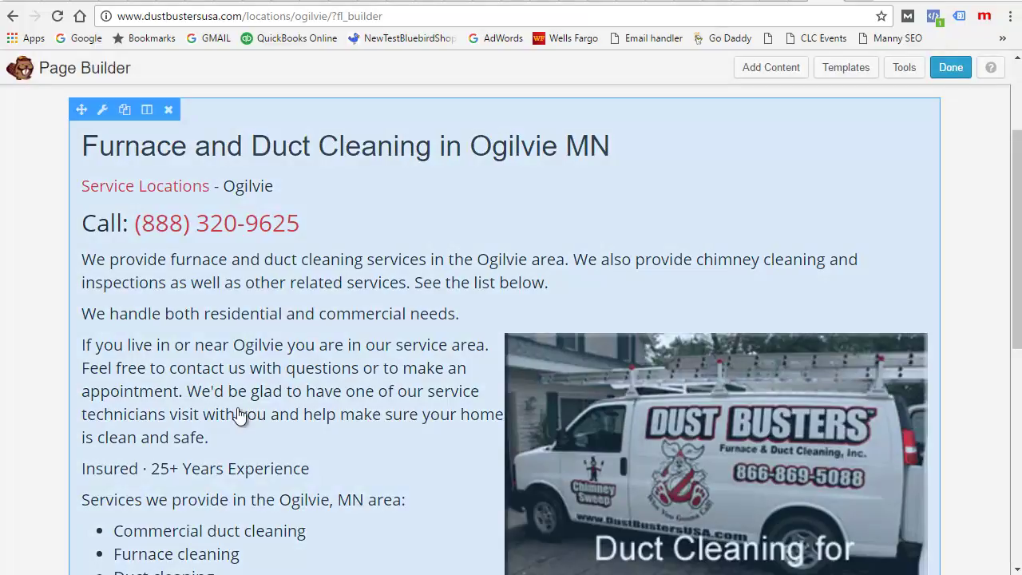
- Remove the outdated Detroit Lakes van image from the Ogilvie page's text module and save the module's settings
scroll(687, 521, down, 5)
scroll(682, 360, up, 6)
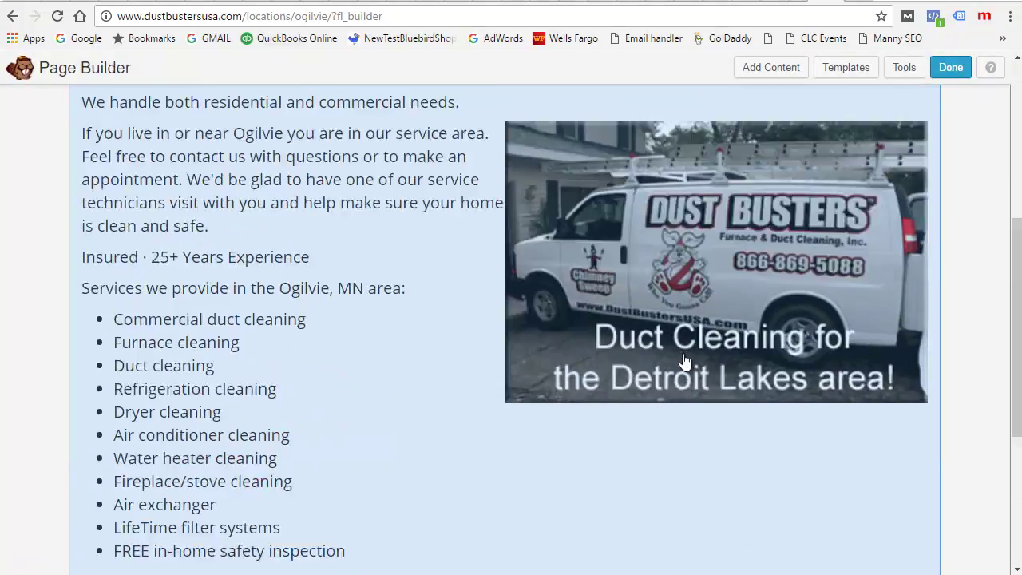
scroll(685, 335, down, 3)
click(598, 266)
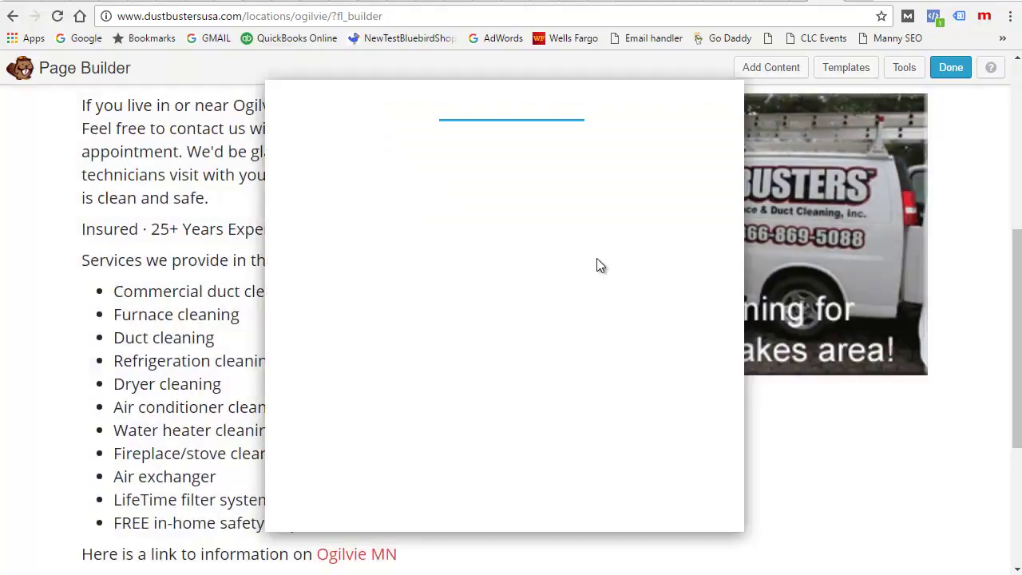
scroll(552, 317, down, 5)
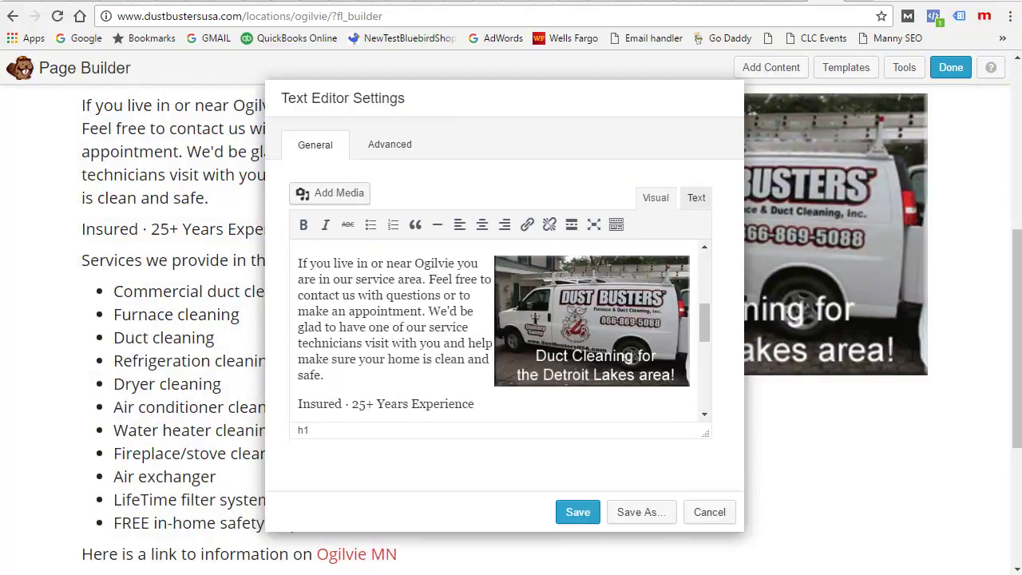
click(591, 321)
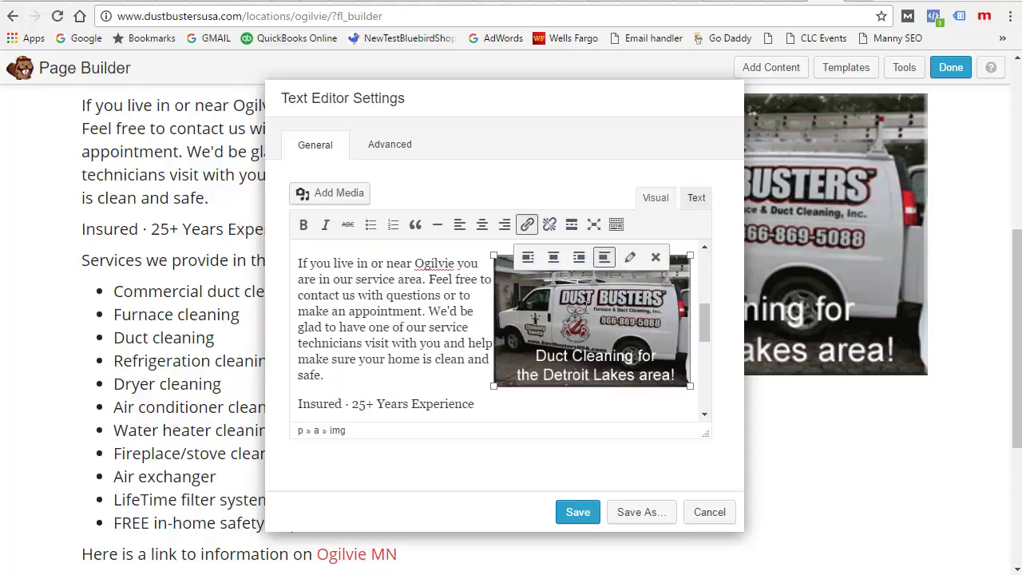
click(655, 258)
click(579, 512)
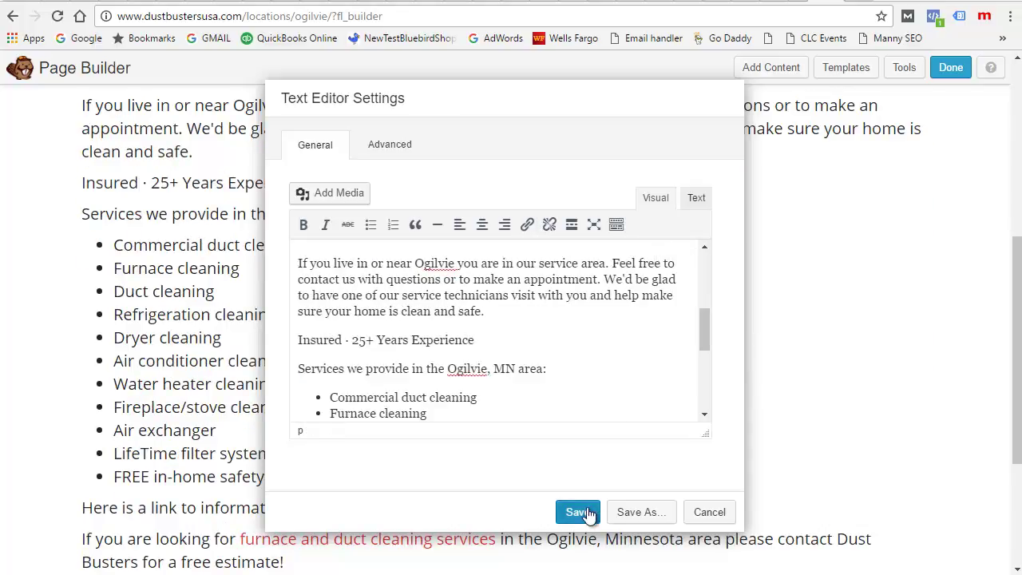
- Finish editing the Ogilvie page in Page Builder and publish the changes
scroll(479, 364, down, 3)
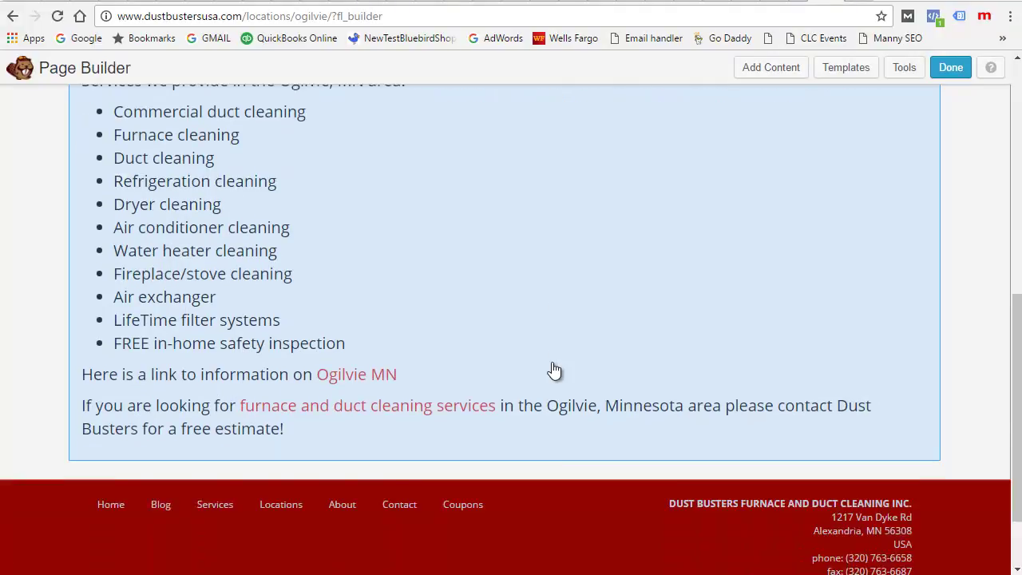
scroll(623, 351, up, 4)
scroll(689, 326, up, 4)
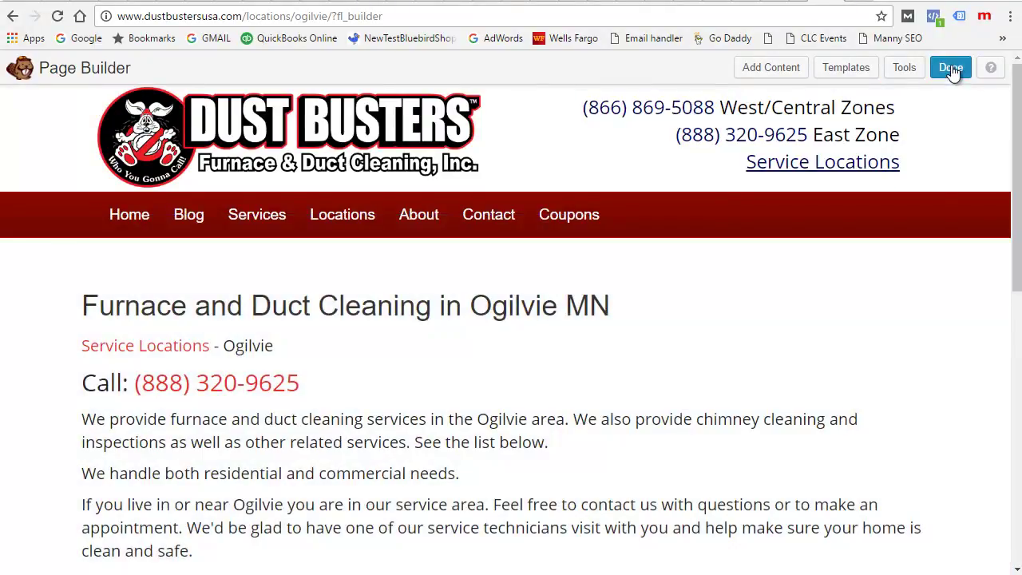
click(951, 67)
click(503, 275)
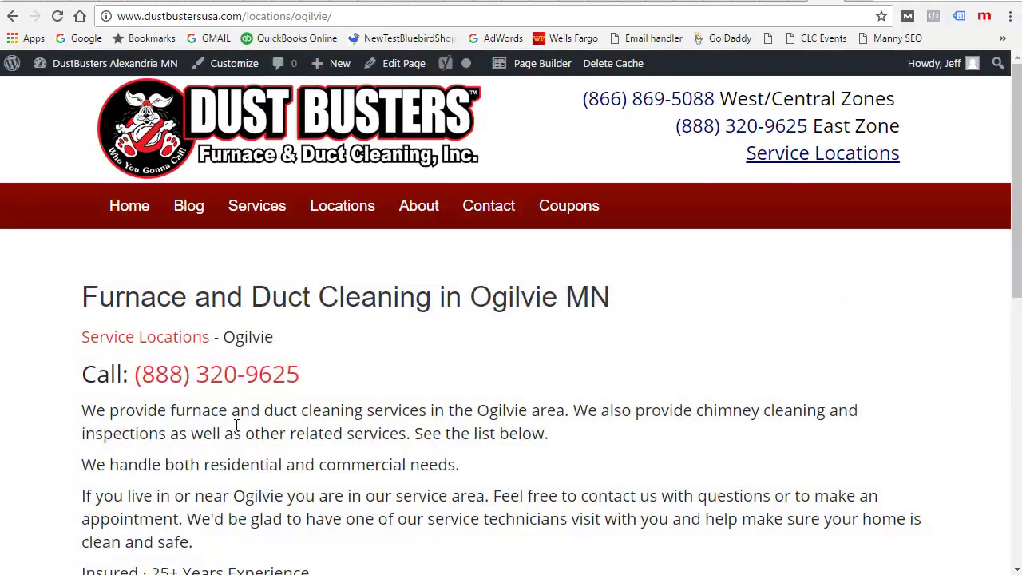
- Open the Ogilvie page through its link in the Locations page's town list and review the published content
click(359, 213)
scroll(575, 291, down, 5)
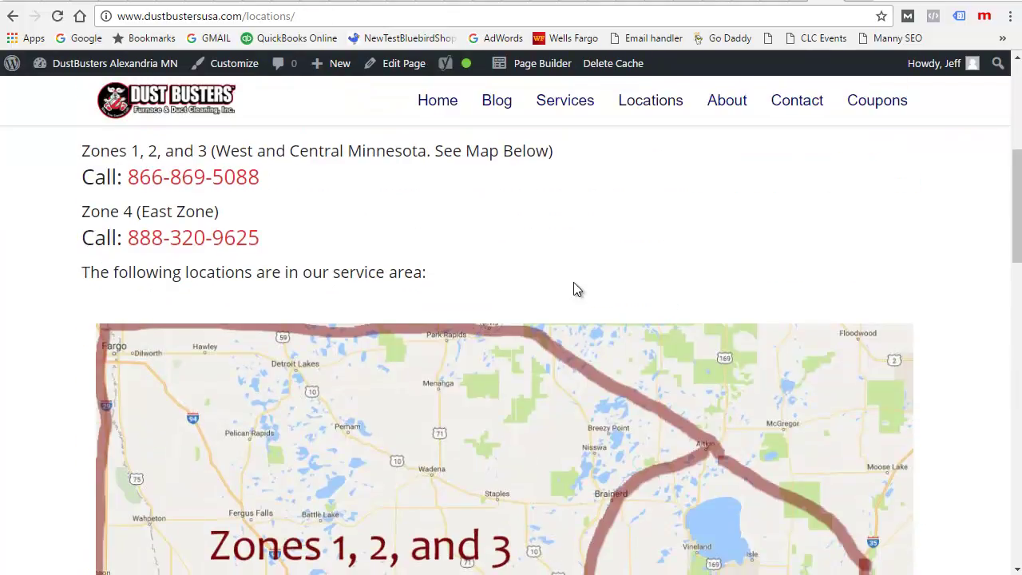
scroll(540, 295, down, 13)
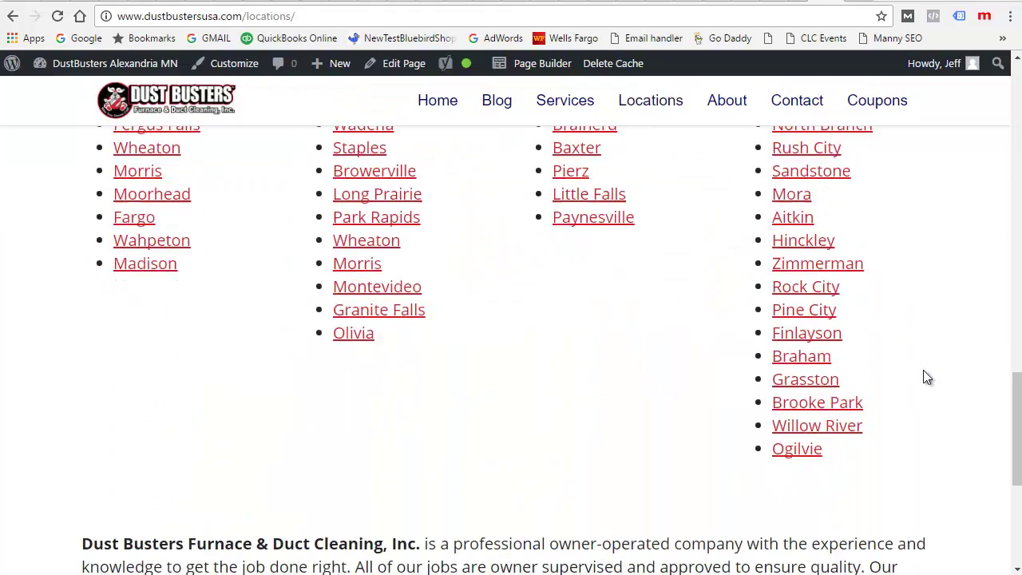
click(803, 451)
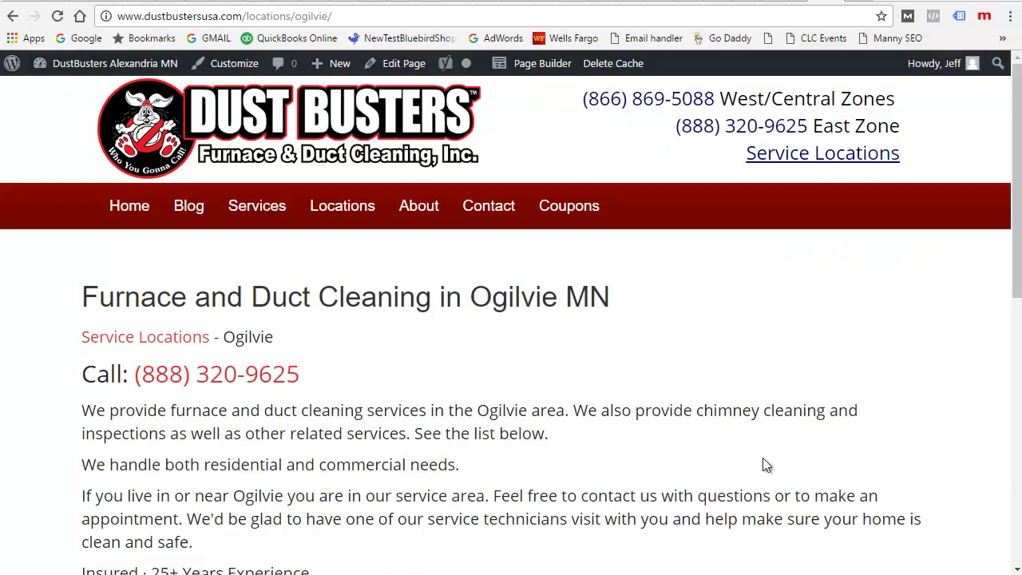
scroll(353, 357, down, 3)
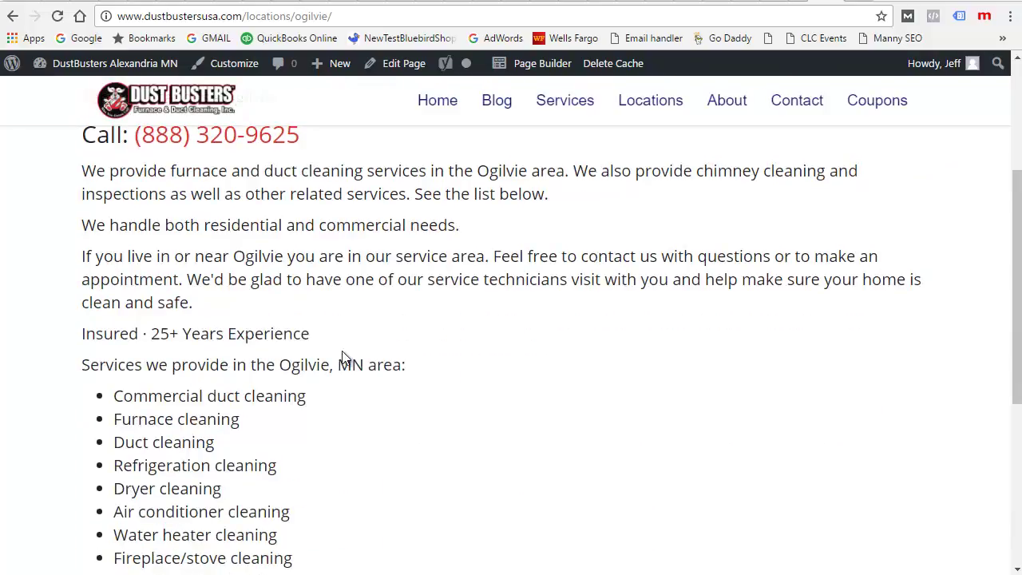
scroll(250, 267, down, 3)
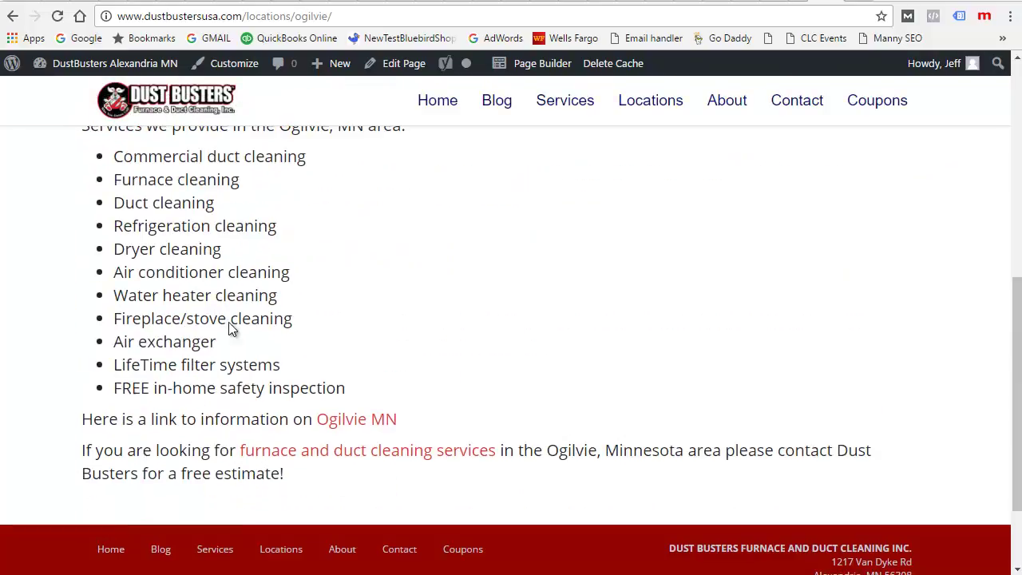
scroll(198, 375, down, 2)
scroll(200, 307, up, 8)
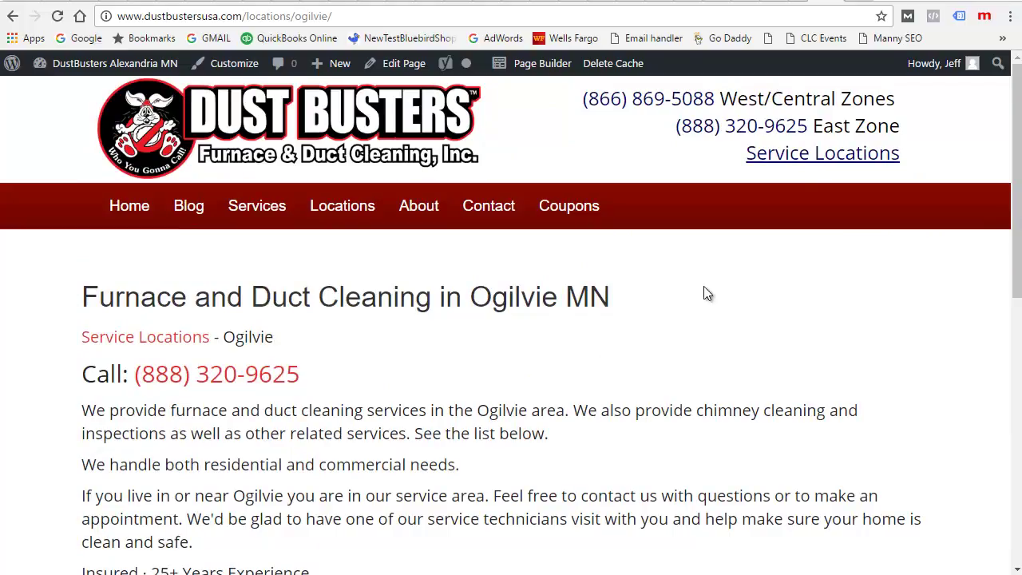
- Reopen the Ogilvie page in Page Builder and examine the Home Pages, Content Pages and Your Templates layout template categories
click(542, 68)
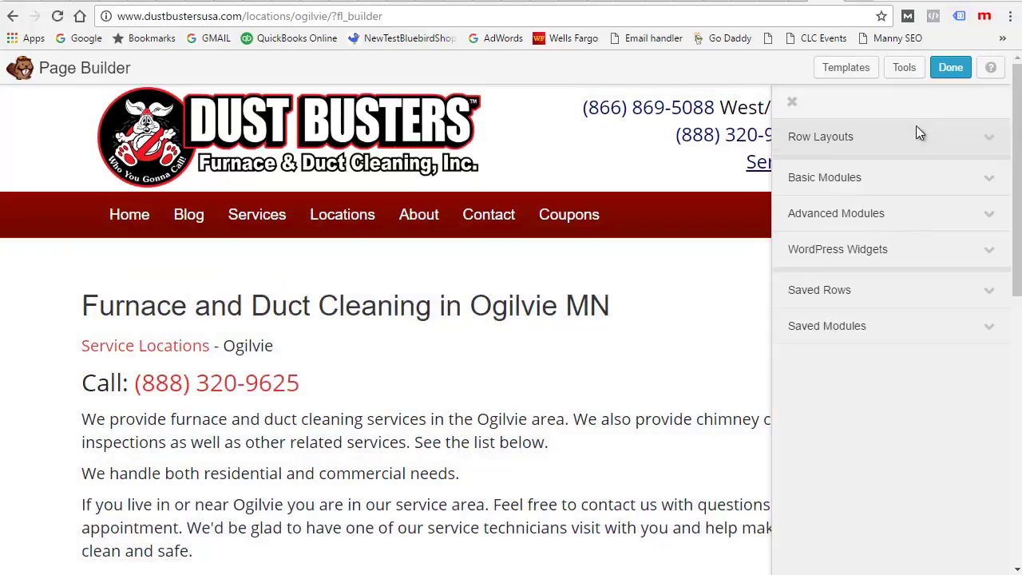
click(848, 69)
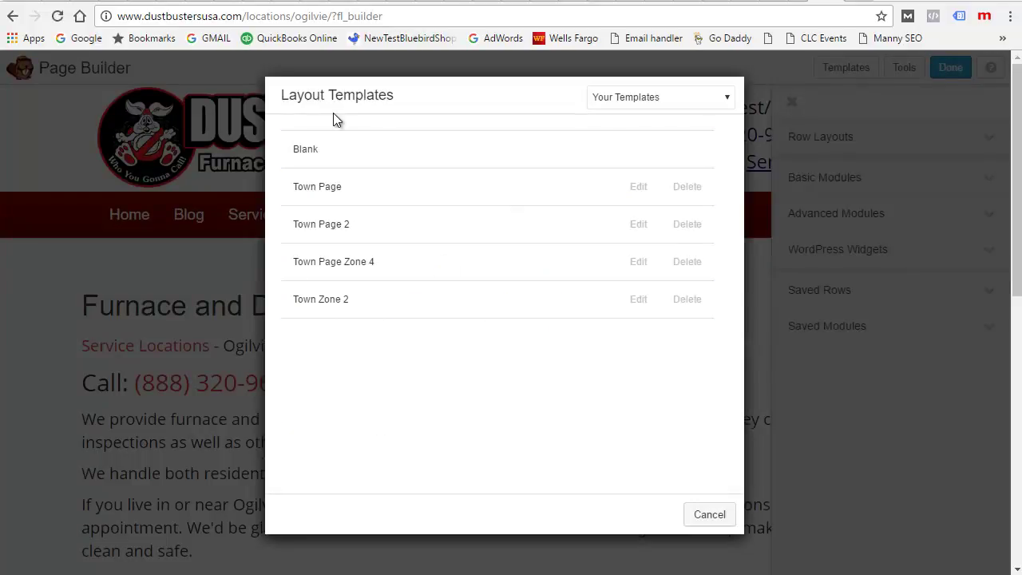
click(683, 98)
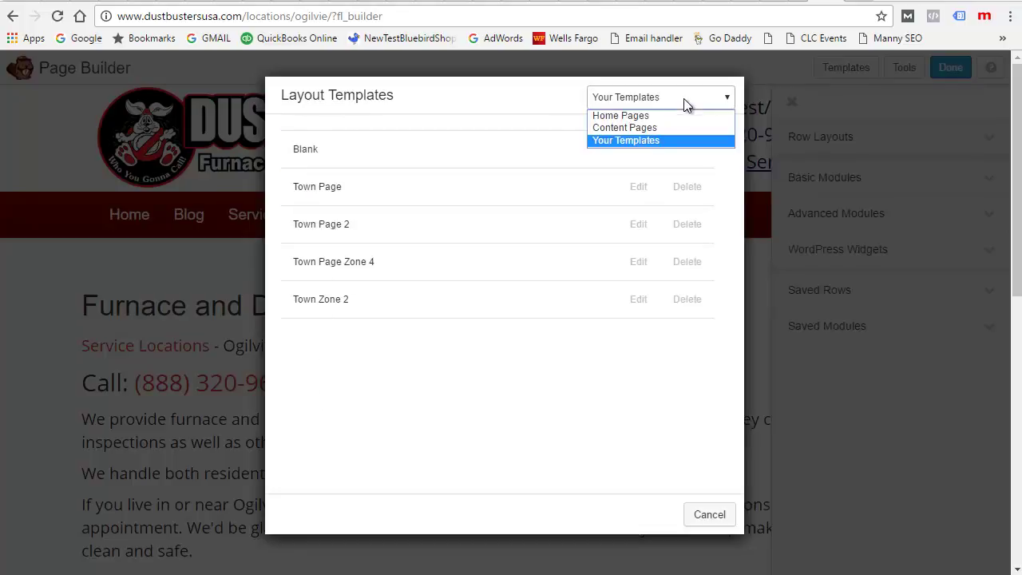
click(643, 118)
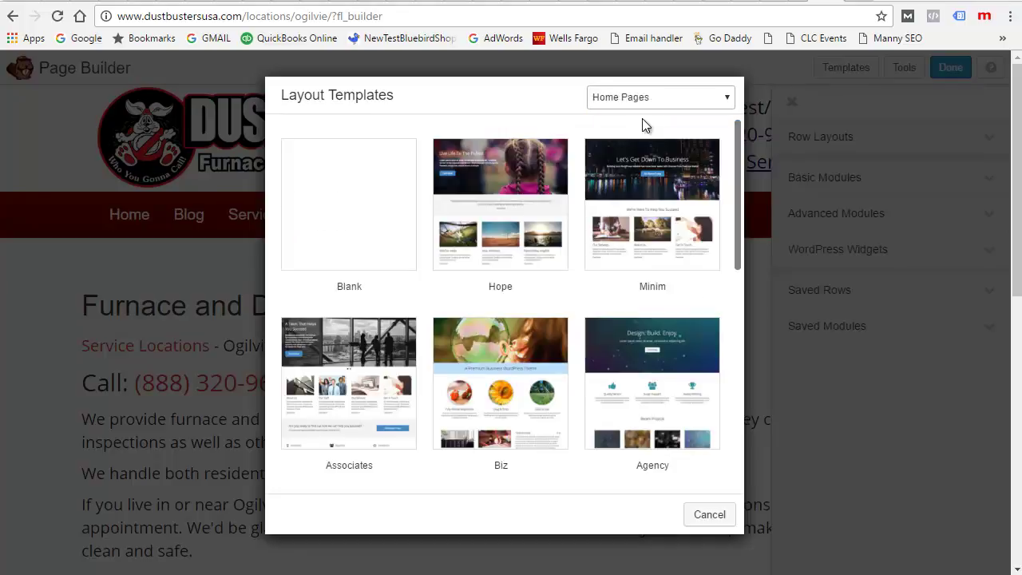
click(657, 96)
click(650, 130)
scroll(450, 303, down, 5)
scroll(449, 303, up, 5)
click(646, 95)
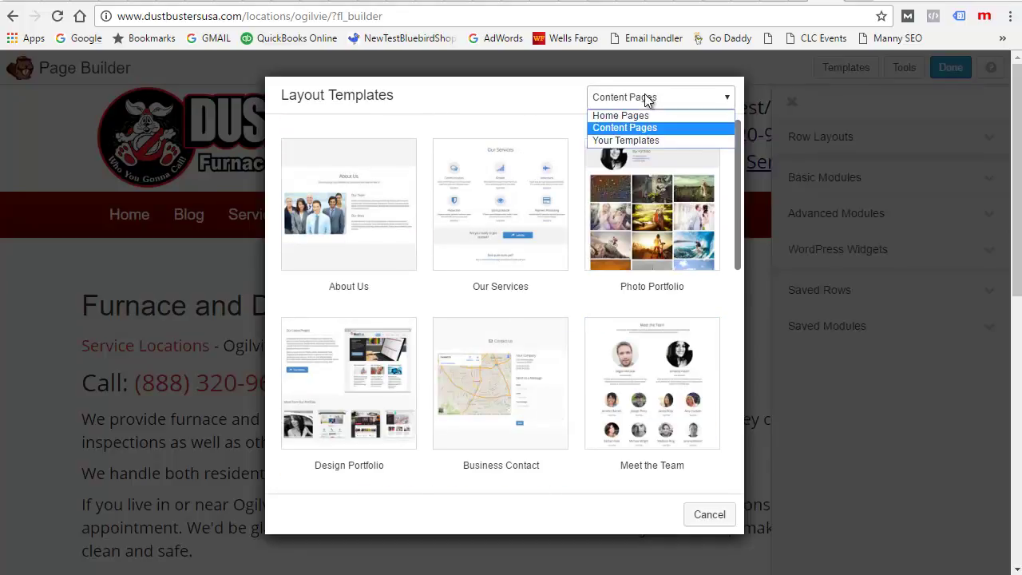
click(638, 141)
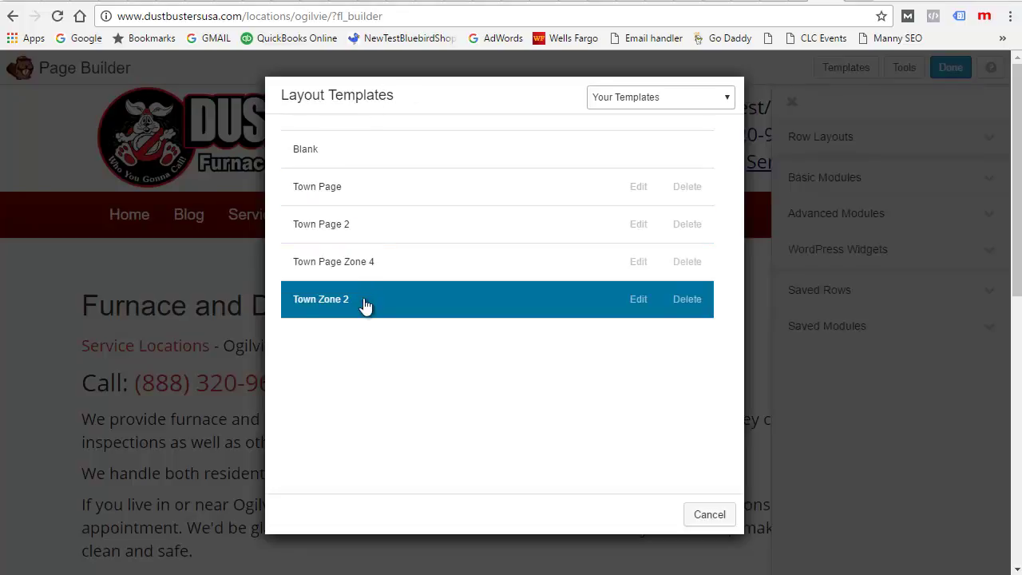
- Close the layout templates without applying one and exit Page Builder, discarding changes
click(708, 514)
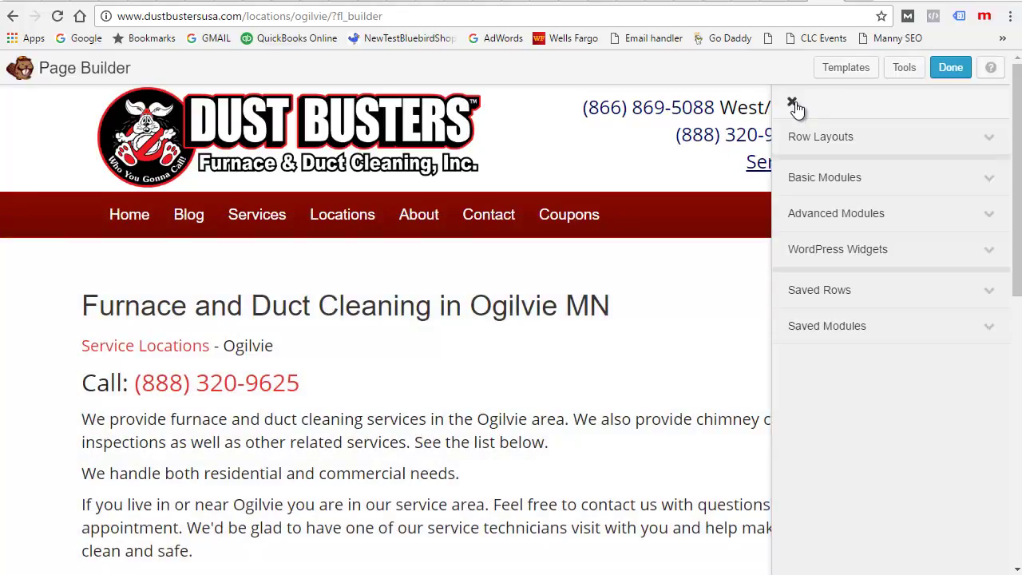
click(793, 104)
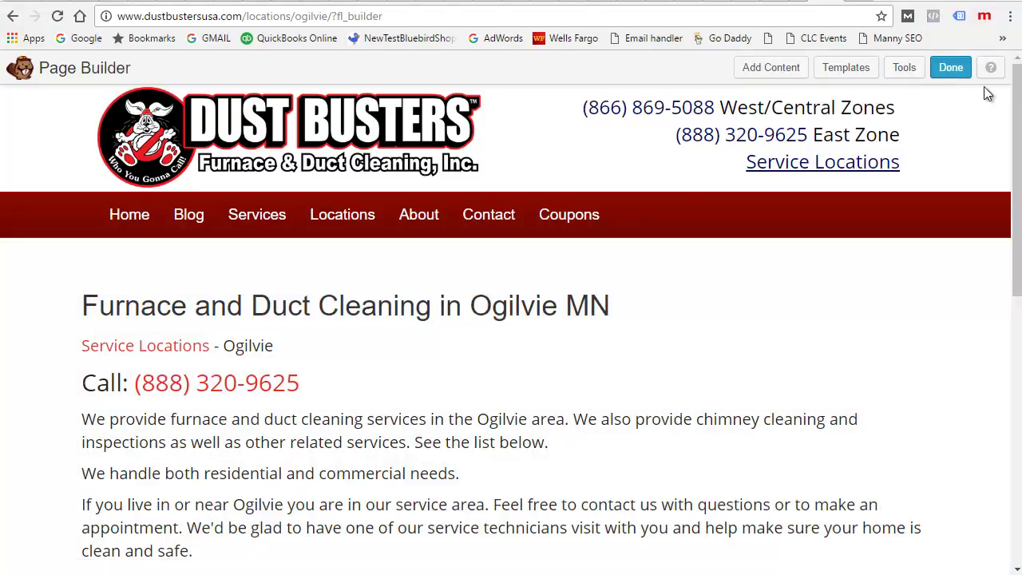
click(957, 70)
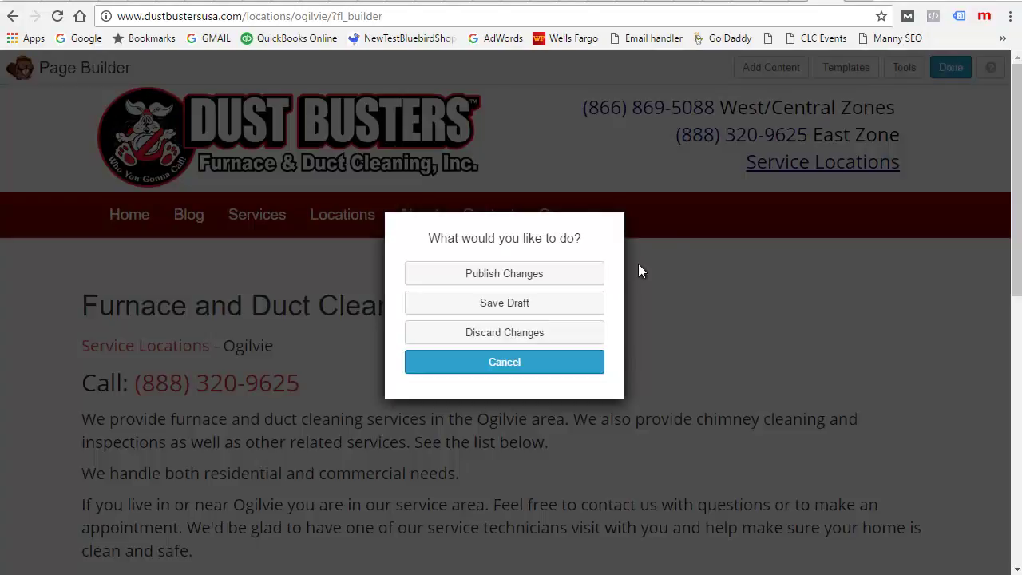
click(515, 337)
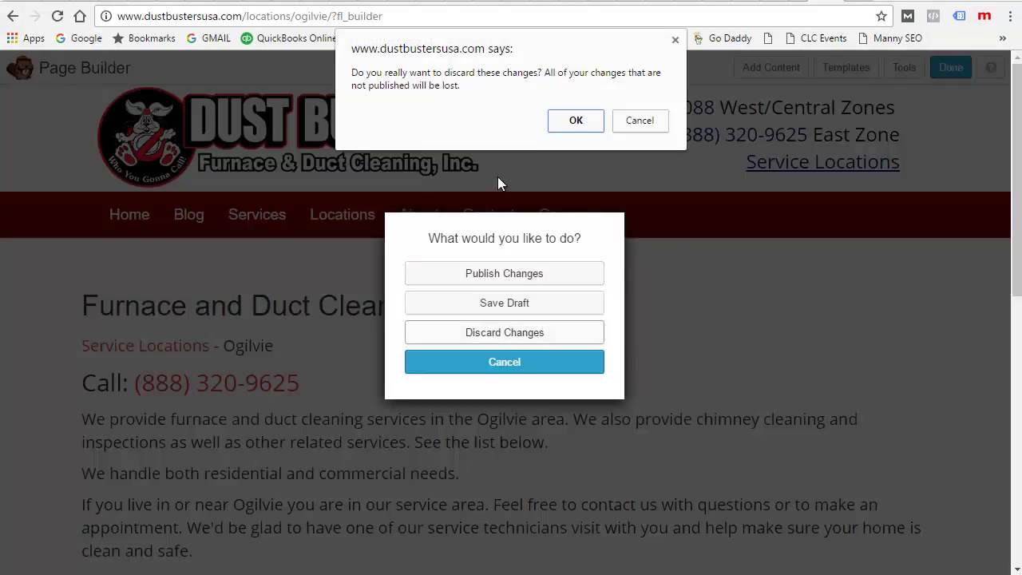
click(576, 119)
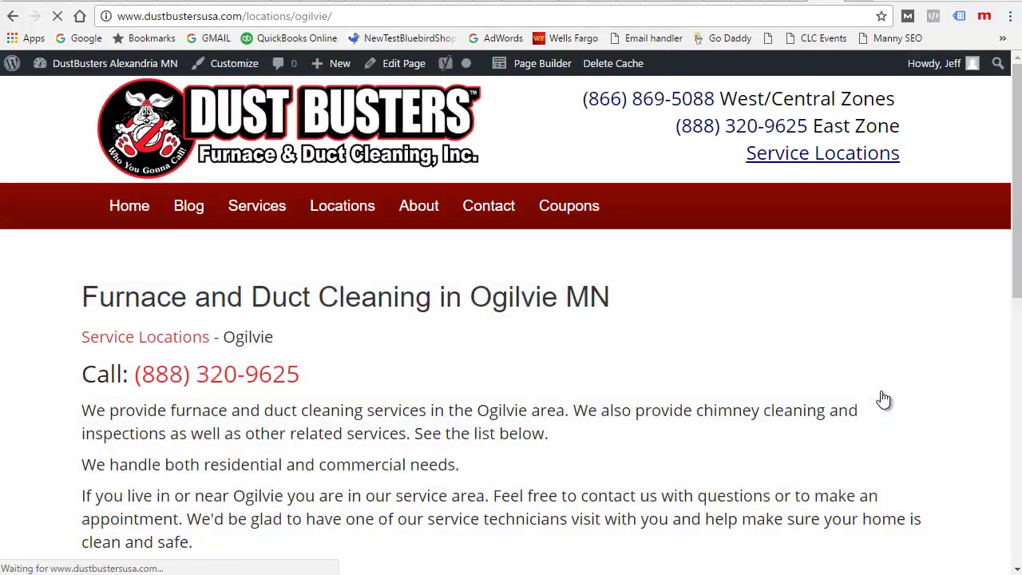